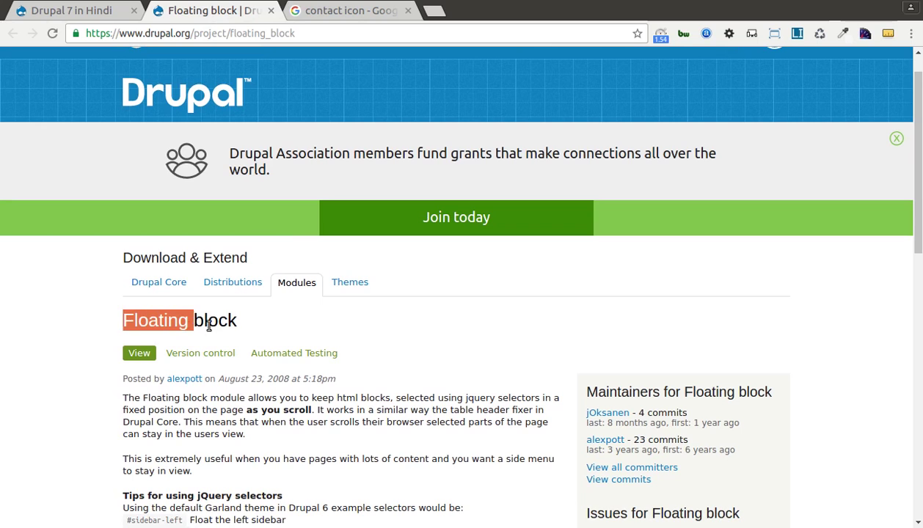
Step: Review the Floating block project page, including its description, jQuery selector tips and recommended release downloads
scroll(249, 327, down, 2)
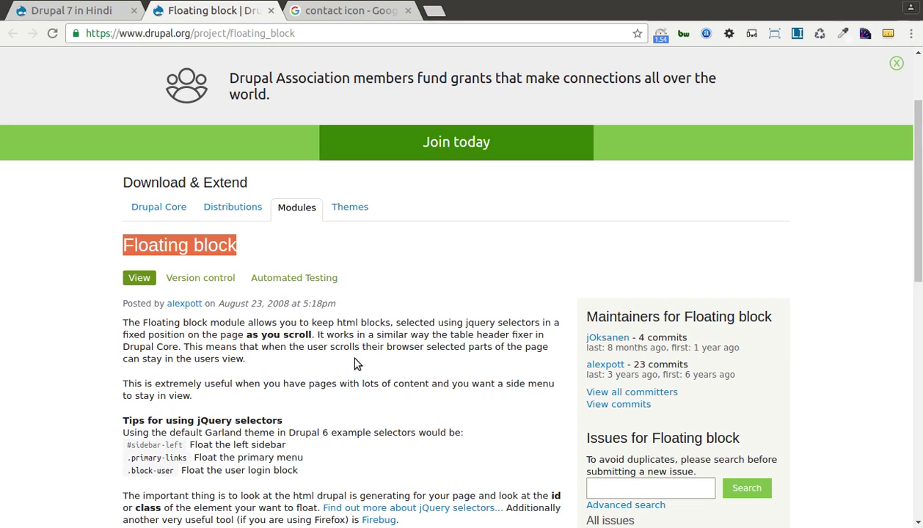
scroll(352, 363, down, 5)
scroll(352, 363, down, 1)
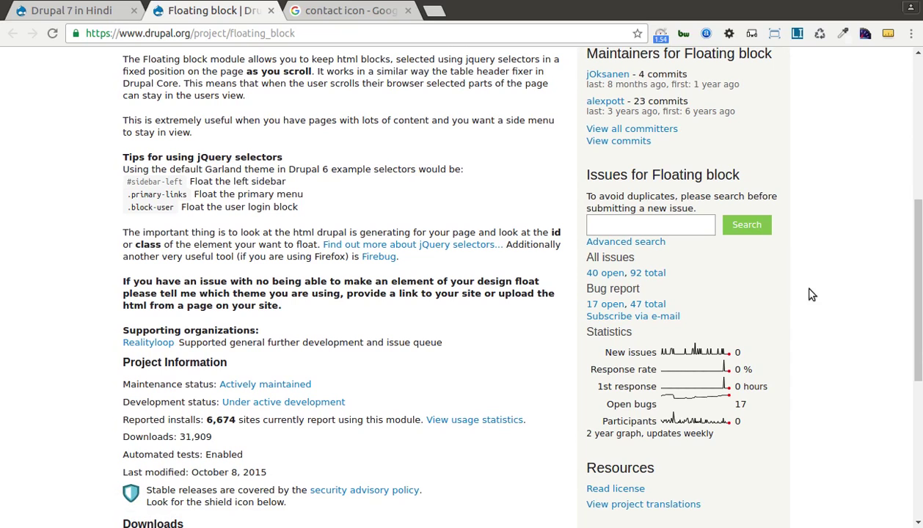
scroll(792, 260, down, 6)
scroll(791, 261, down, 4)
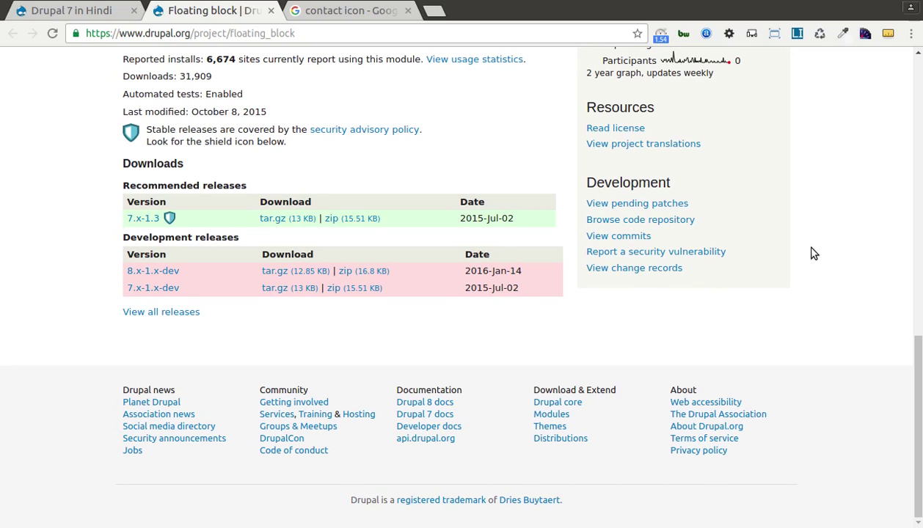
scroll(821, 262, up, 10)
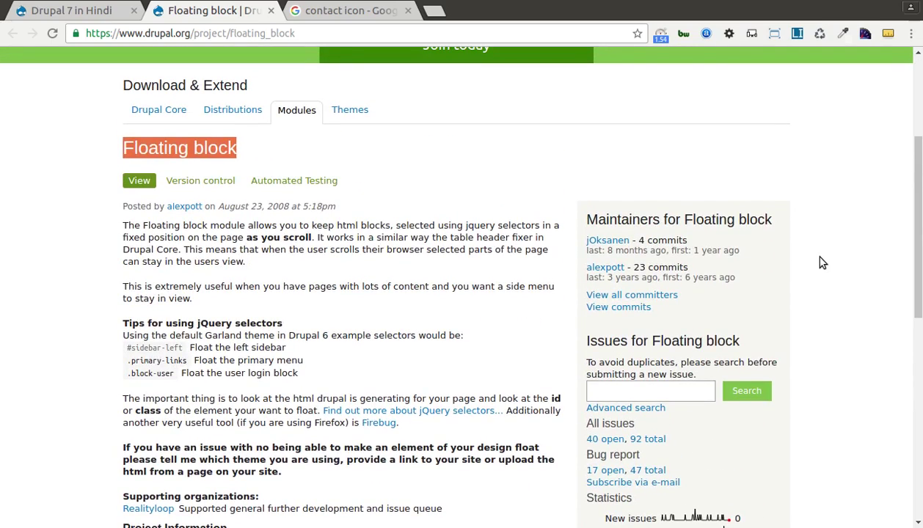
scroll(821, 262, down, 1)
scroll(241, 252, down, 1)
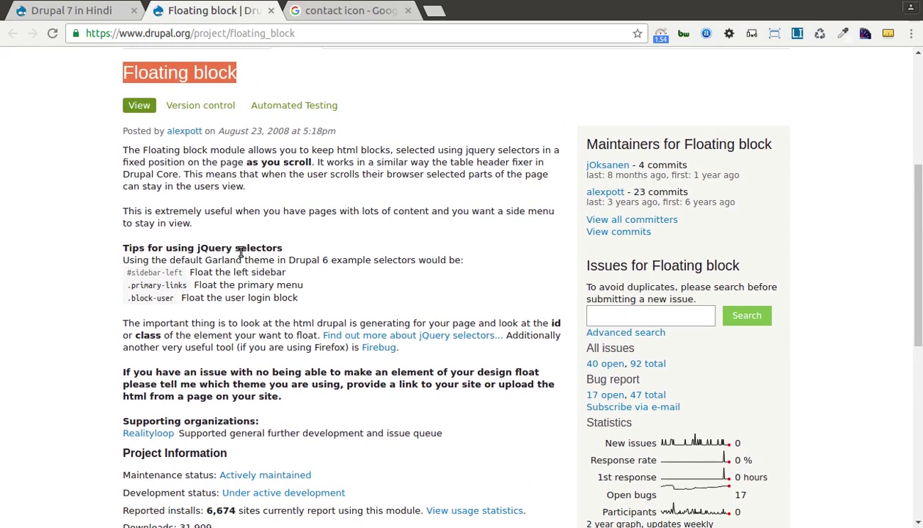
click(143, 248)
scroll(142, 249, down, 1)
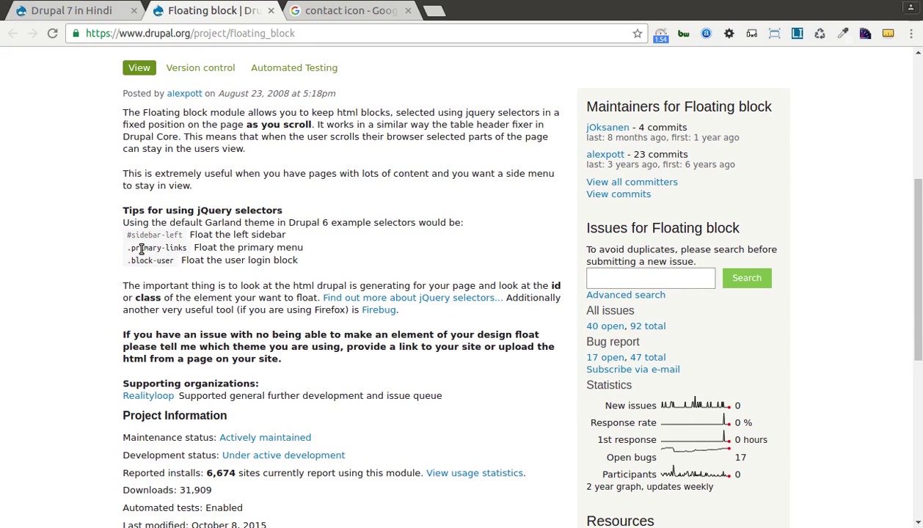
scroll(141, 248, down, 10)
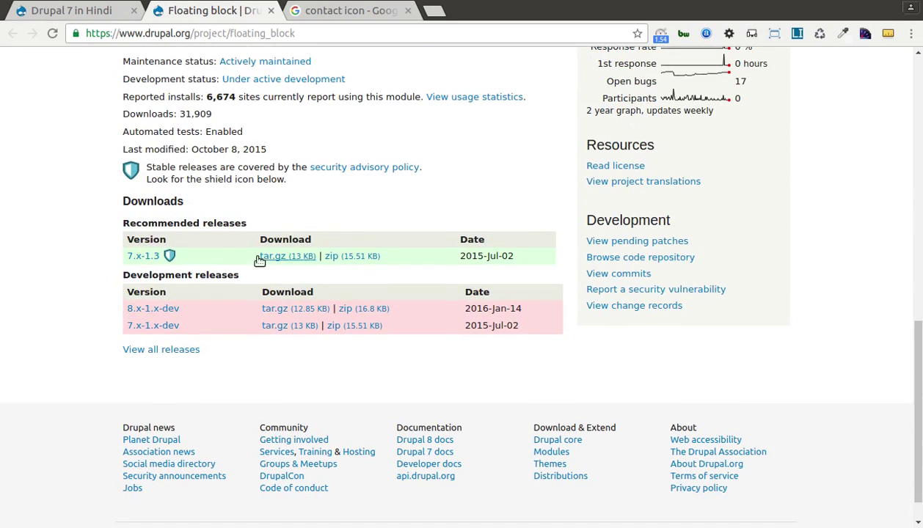
scroll(258, 262, up, 5)
scroll(222, 252, up, 13)
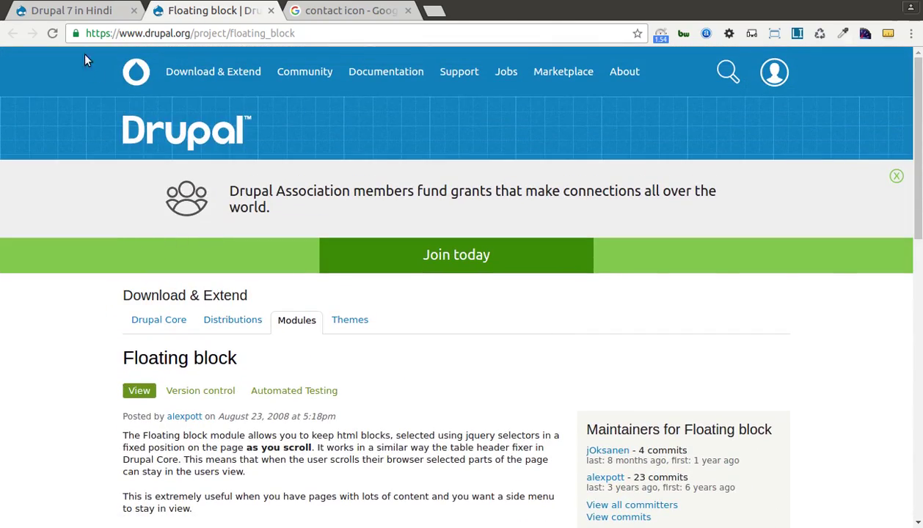
Step: Enable the Floating Block module on the Drupal 7 in Hindi site and save the module configuration
click(82, 17)
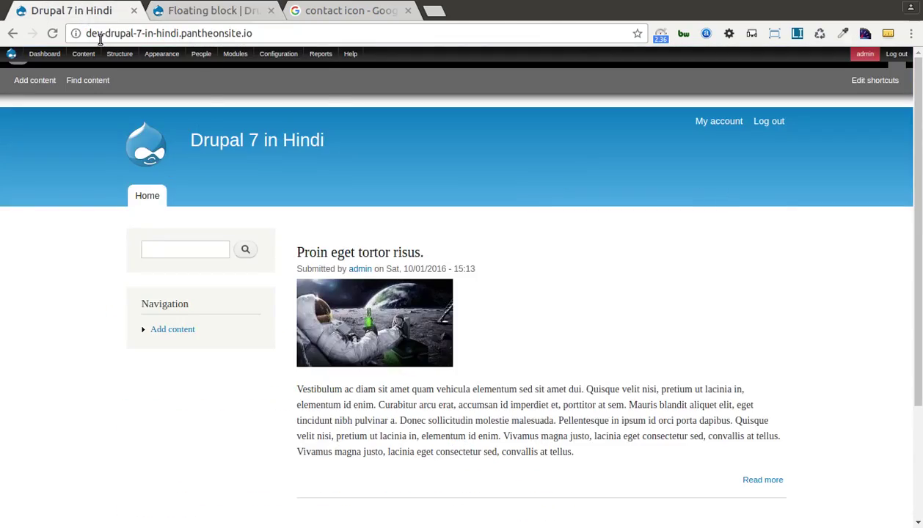
click(236, 55)
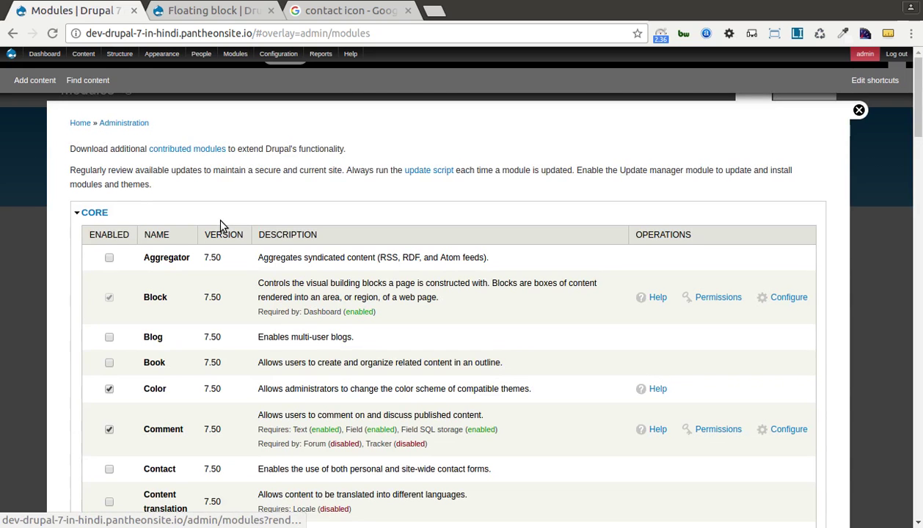
click(93, 213)
scroll(158, 330, down, 5)
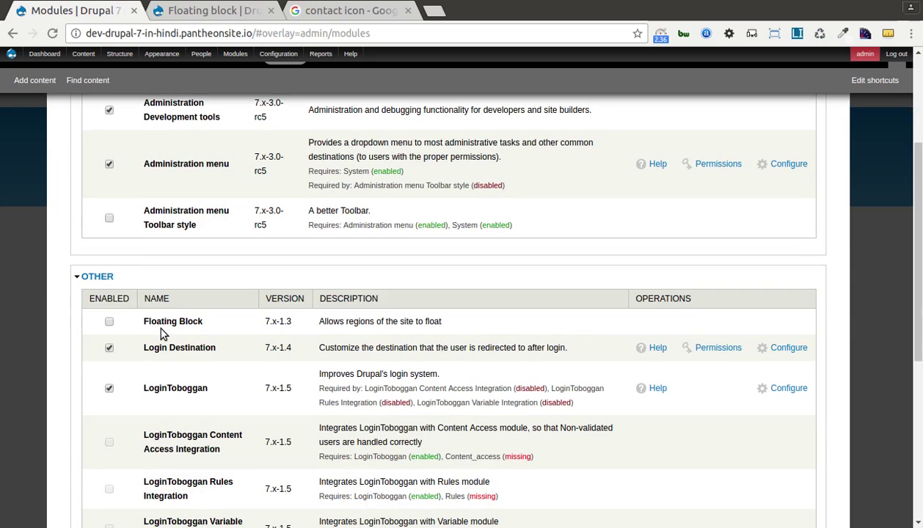
drag(148, 323, 211, 325)
click(109, 323)
scroll(109, 324, down, 5)
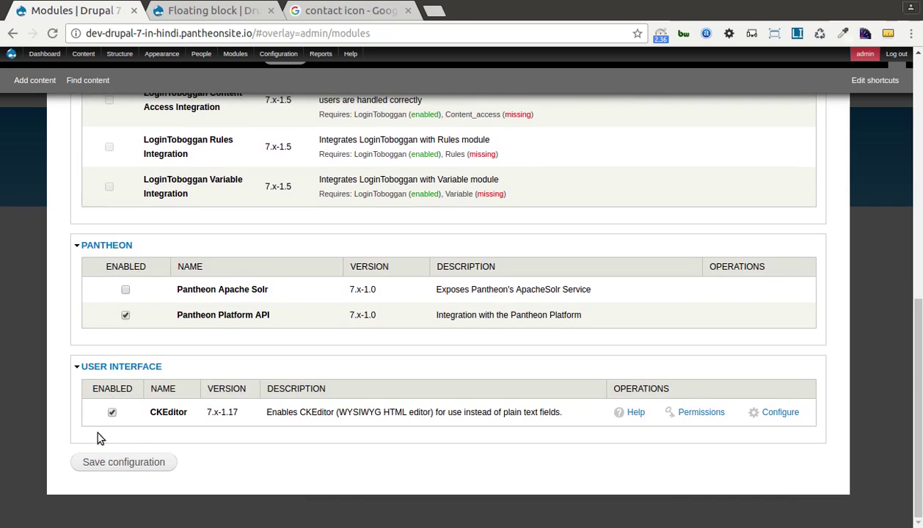
click(100, 462)
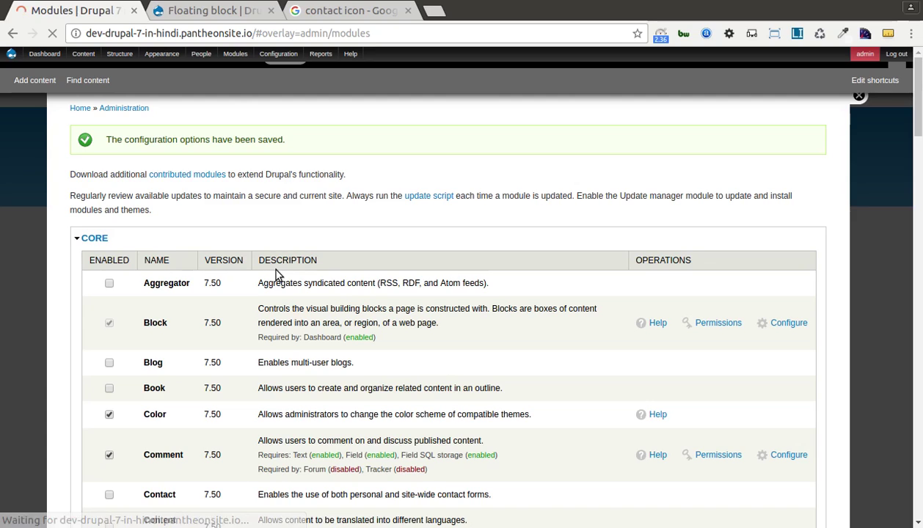
Step: Open the configuration page of the Floating Block module from the site's module list
click(91, 253)
scroll(107, 294, down, 4)
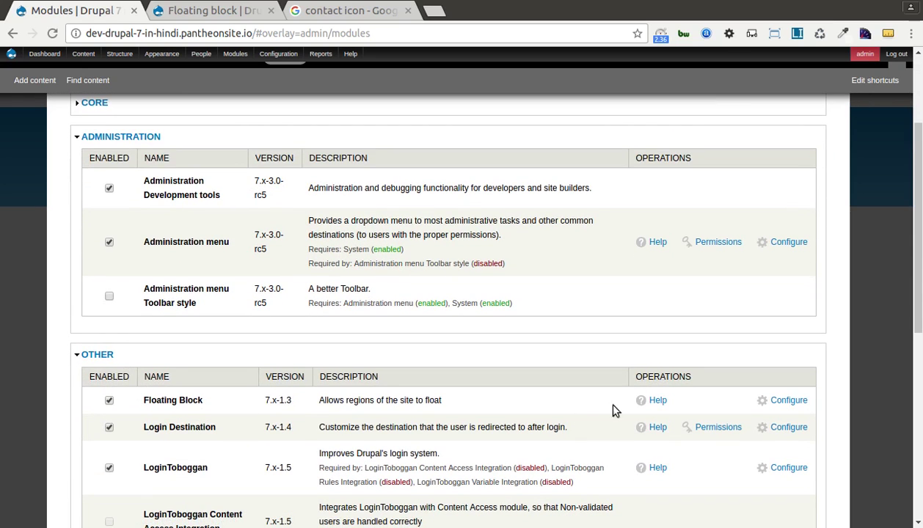
click(793, 401)
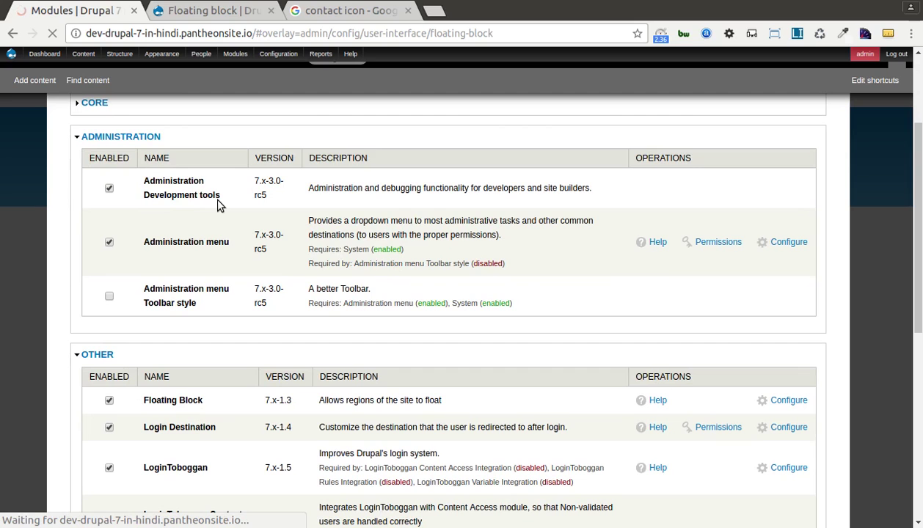
Step: Examine the example floating block configurations, including the #sidebar-left selector and its padding options, and the settings box
scroll(176, 189, down, 1)
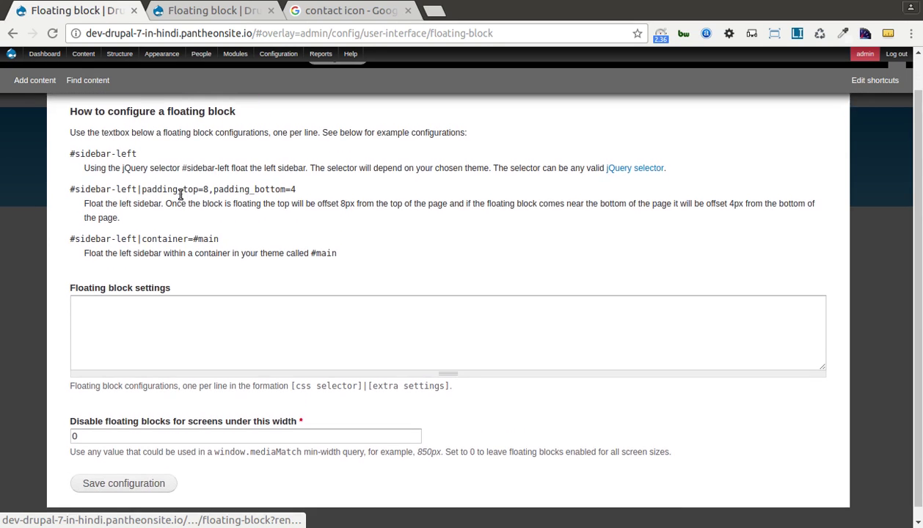
scroll(173, 190, up, 1)
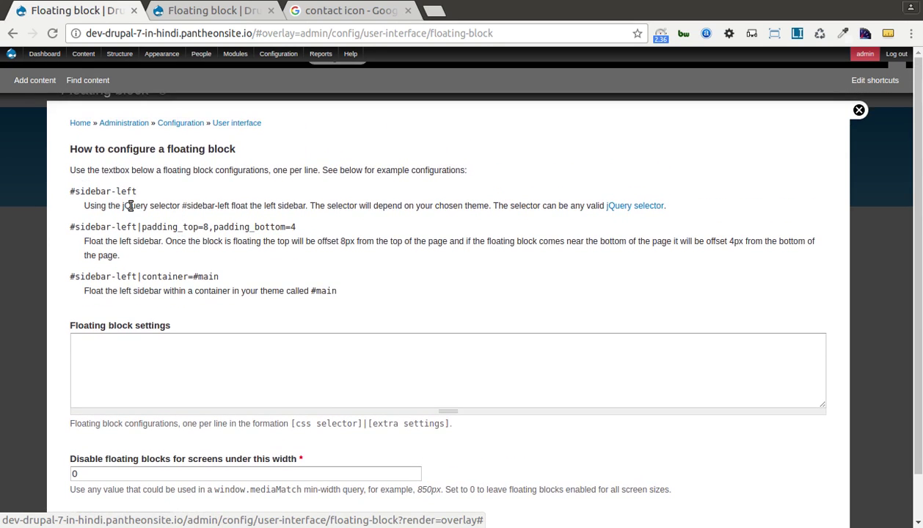
drag(79, 191, 157, 193)
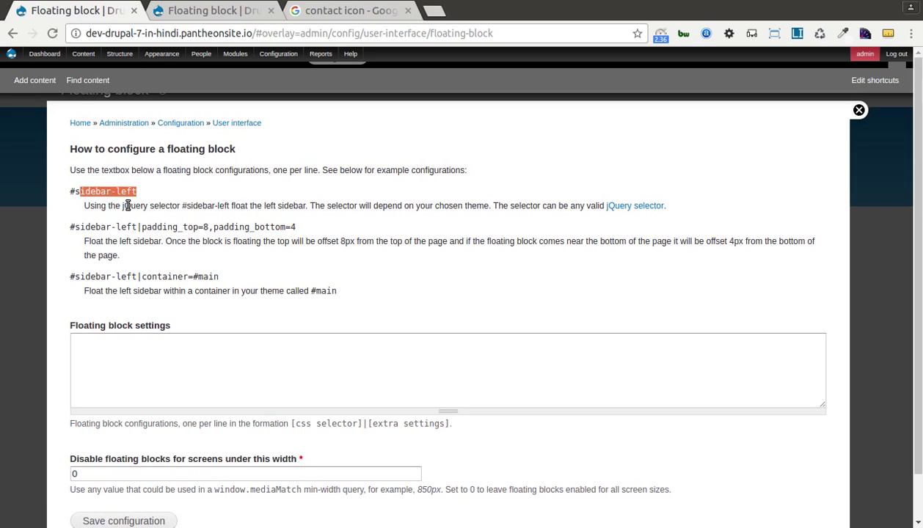
click(127, 207)
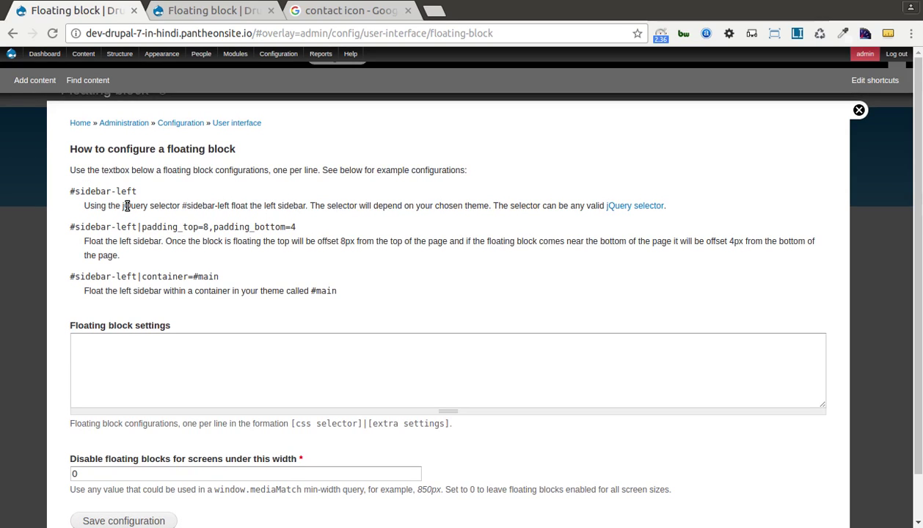
click(124, 350)
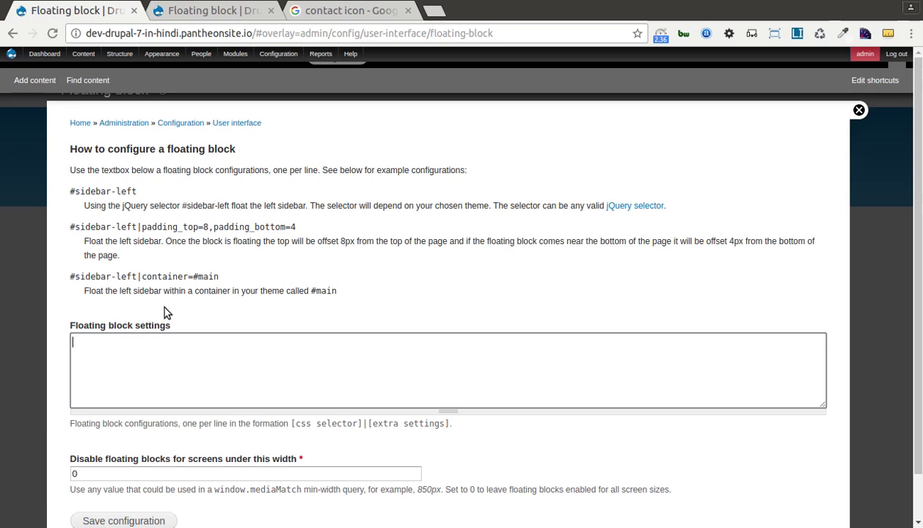
drag(141, 226, 281, 227)
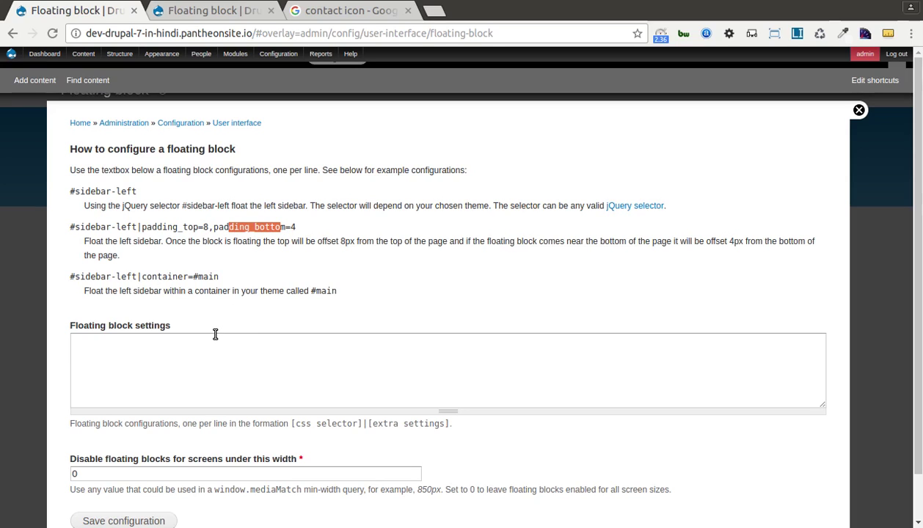
Step: Open the form for adding a custom block in a separate browser tab and switch to it
mouse_move(121, 55)
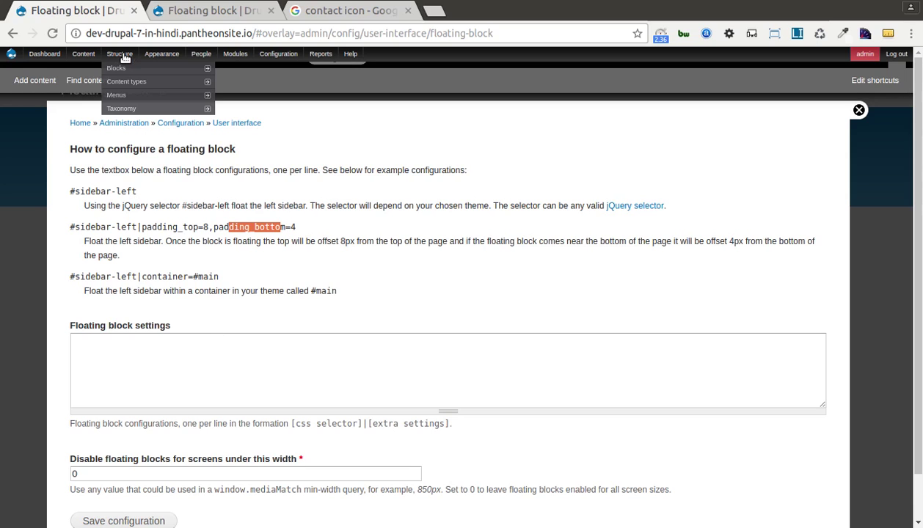
ctrl+click(231, 69)
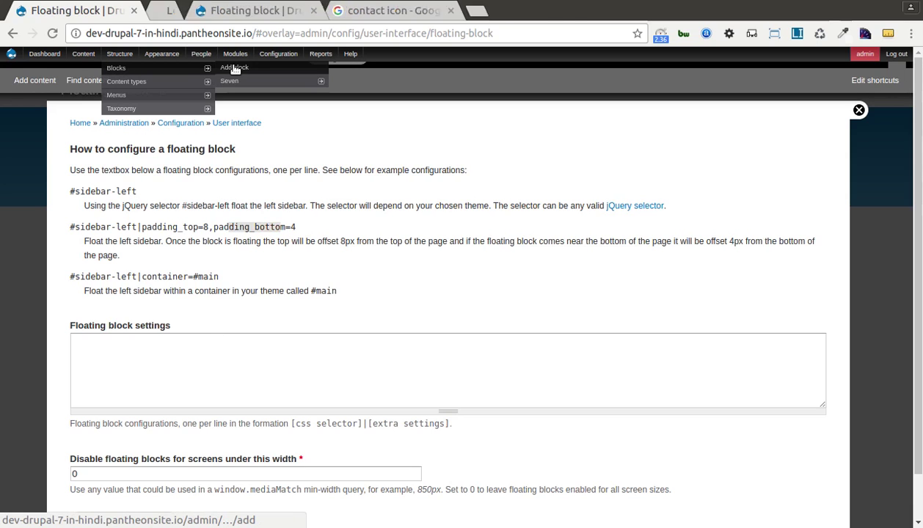
click(233, 10)
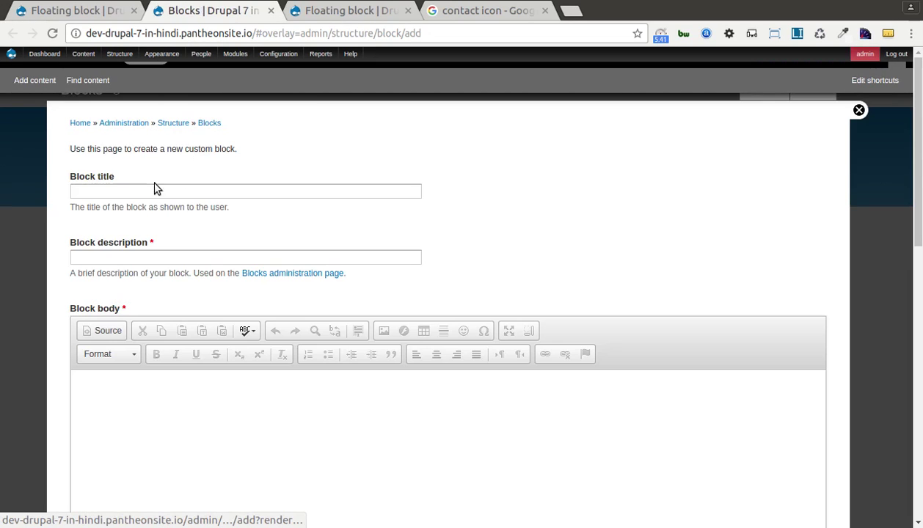
Step: Enter "contact us" as the title of the new custom block
click(97, 196)
click(98, 195)
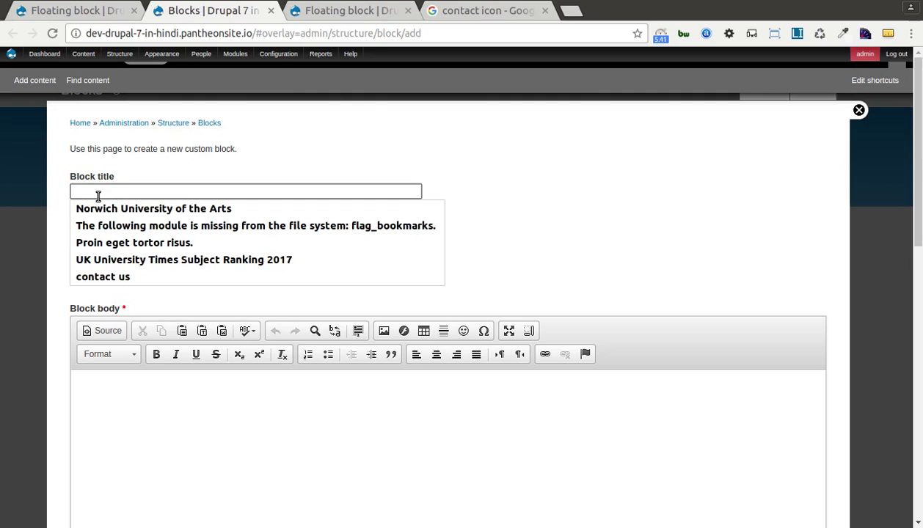
key(Escape)
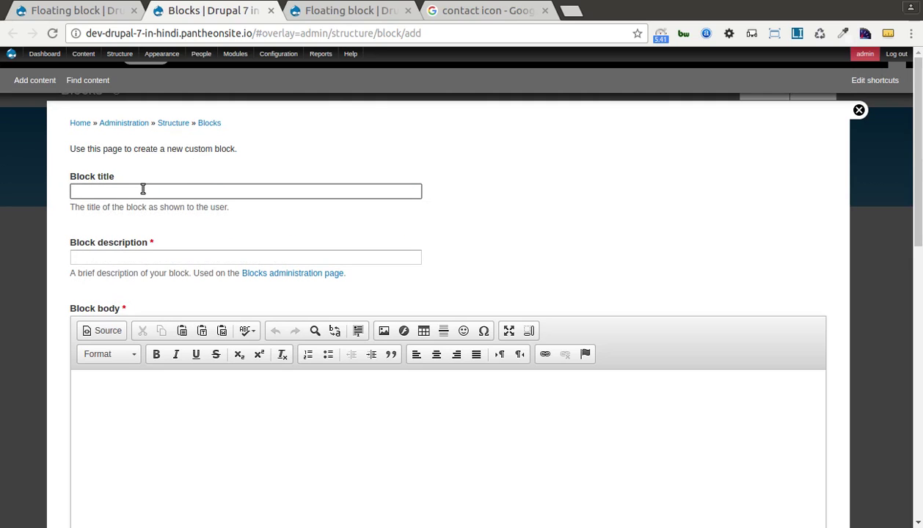
text(v)
text(co)
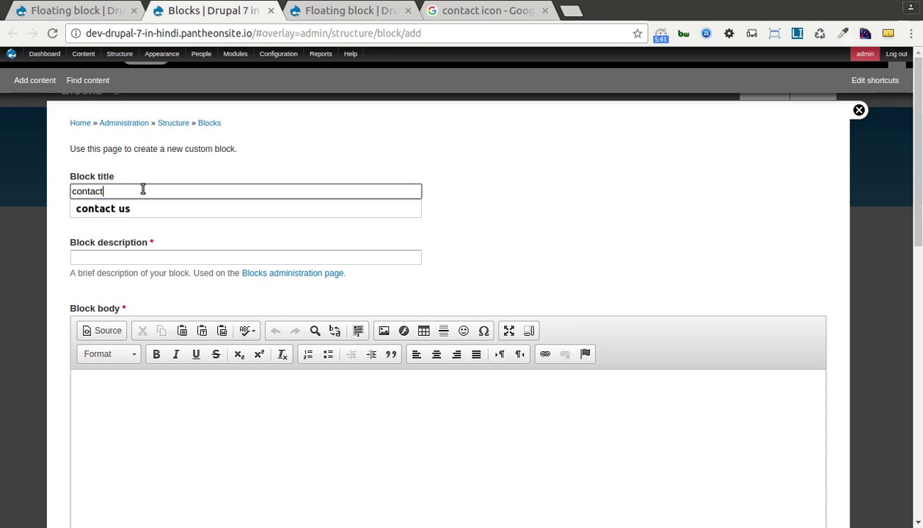
text(ntact)
key(Down)
key(Return)
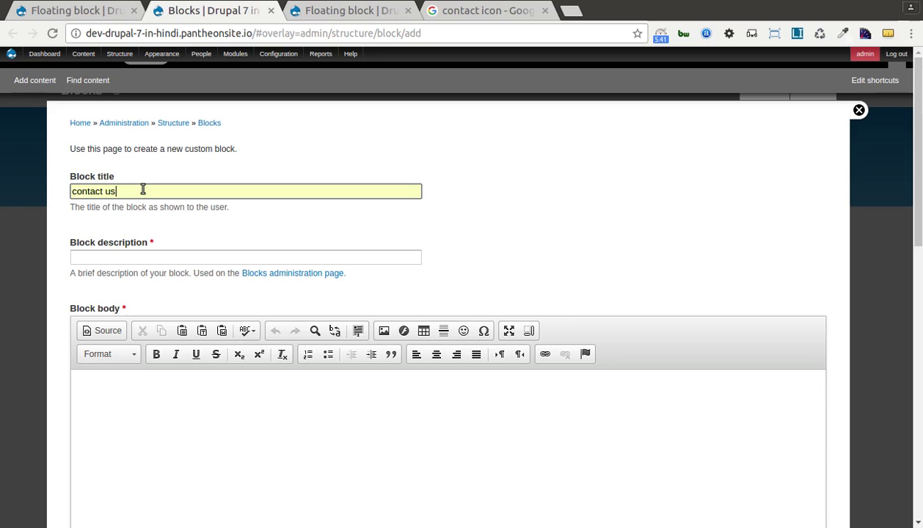
Step: Copy the block title "contact us" into the block description
key(ctrl+a)
key(ctrl+c)
key(Tab)
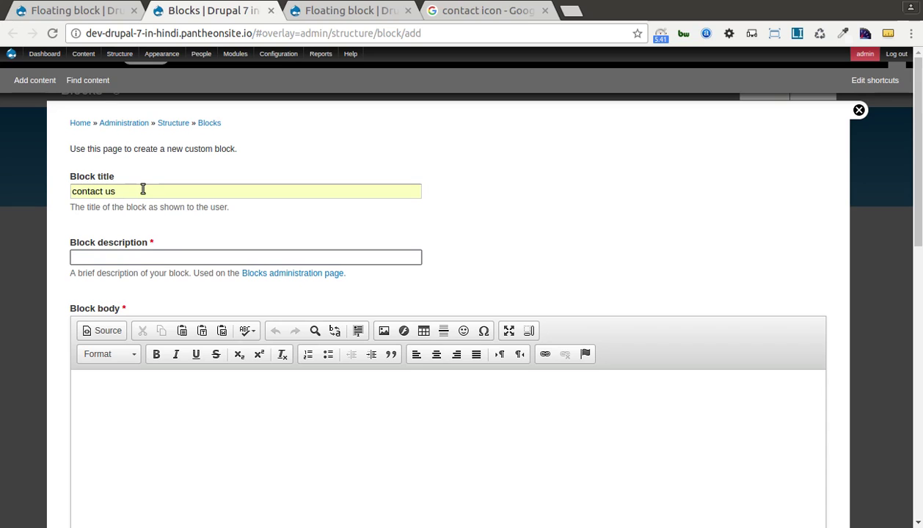
key(ctrl+v)
key(Tab)
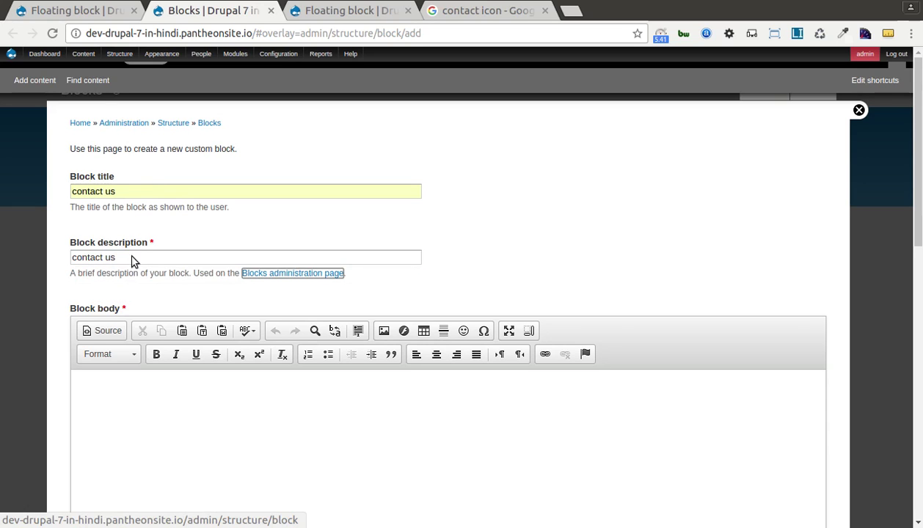
Step: Clear the block title so that the custom block has only a description
scroll(131, 263, down, 2)
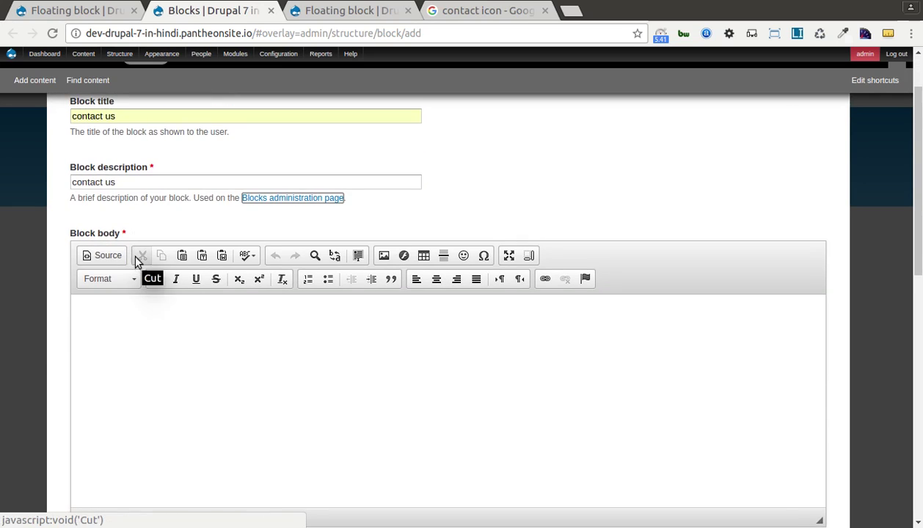
triple_click(122, 117)
key(BackSpace)
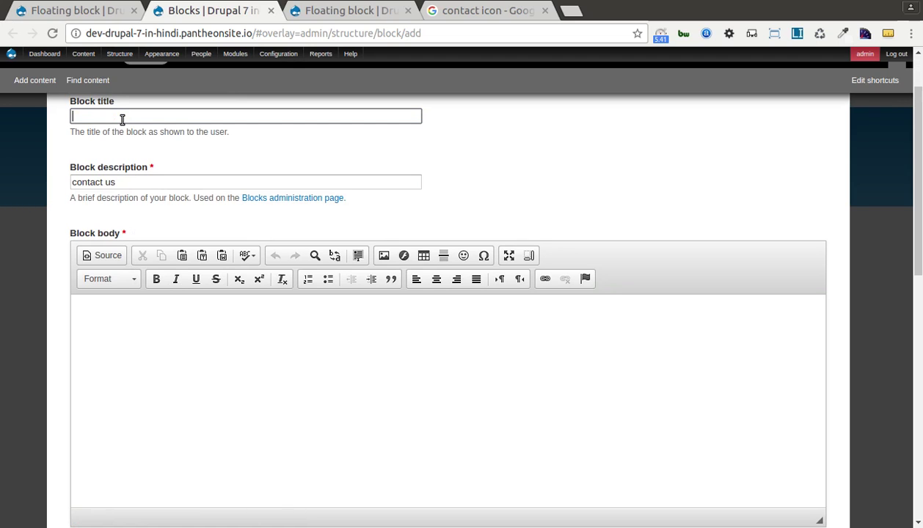
click(168, 132)
scroll(177, 147, down, 2)
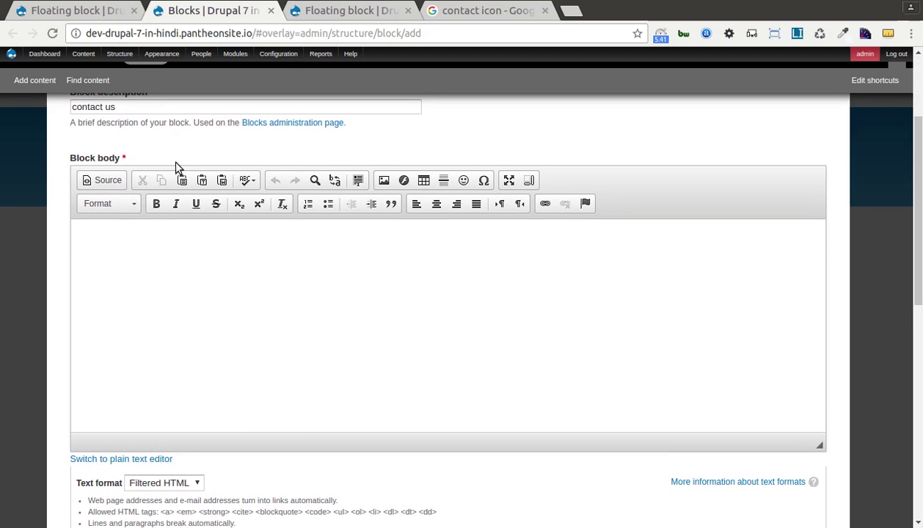
scroll(151, 239, down, 1)
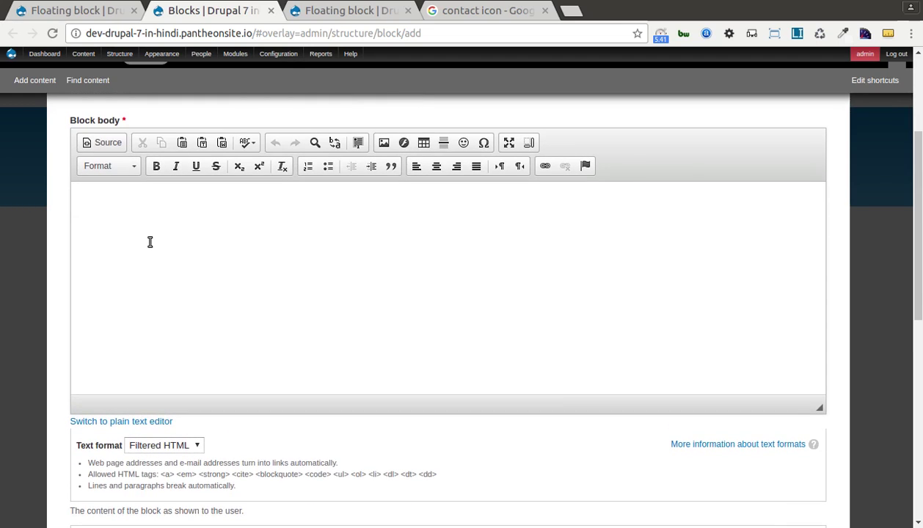
scroll(150, 242, up, 1)
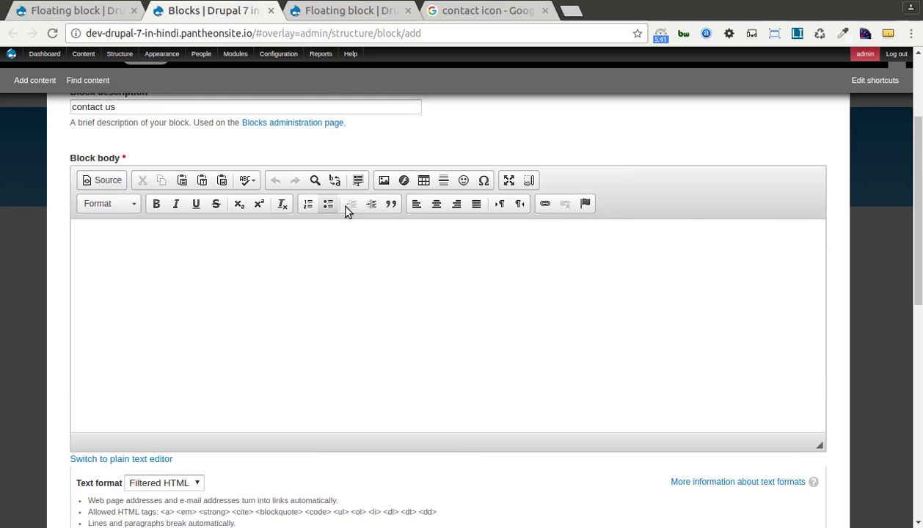
Step: Start inserting an image in the block body and copy the image address of the 48 × 48 iconshow envelope icon from the Google results tab
click(384, 181)
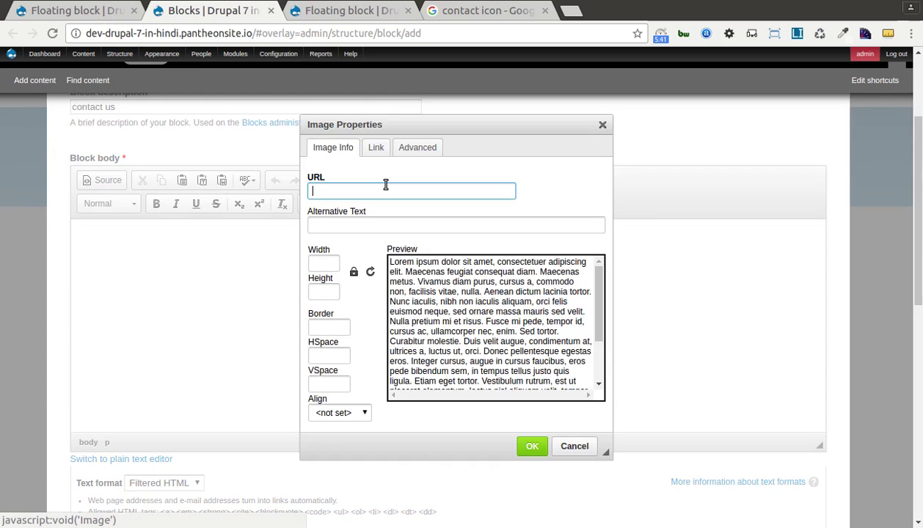
click(467, 13)
right_click(304, 319)
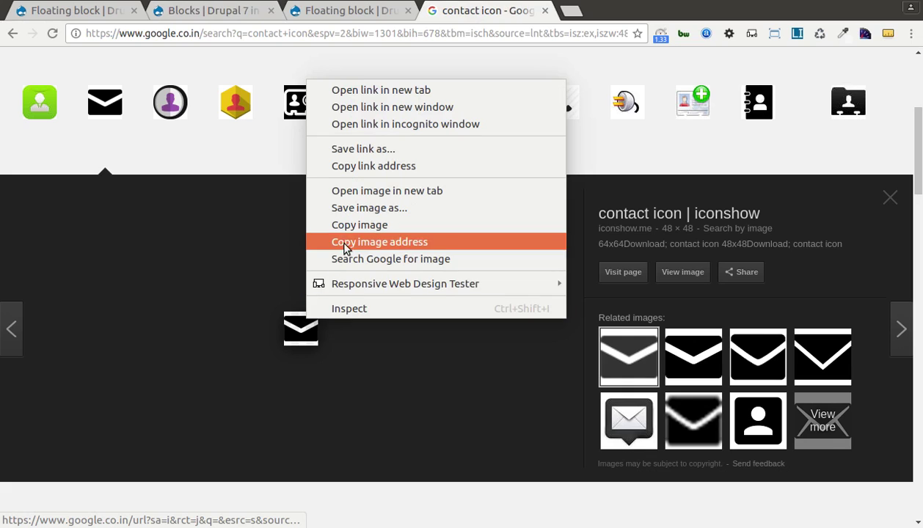
click(301, 332)
right_click(301, 332)
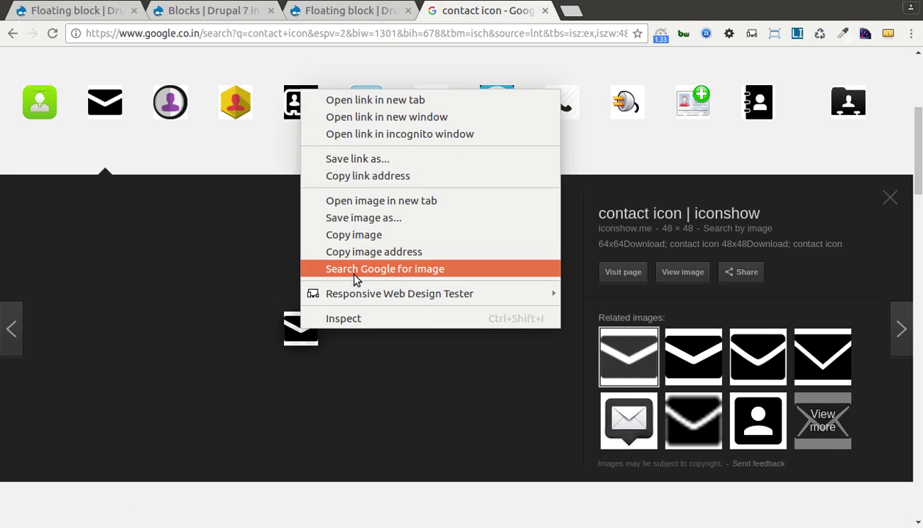
click(370, 254)
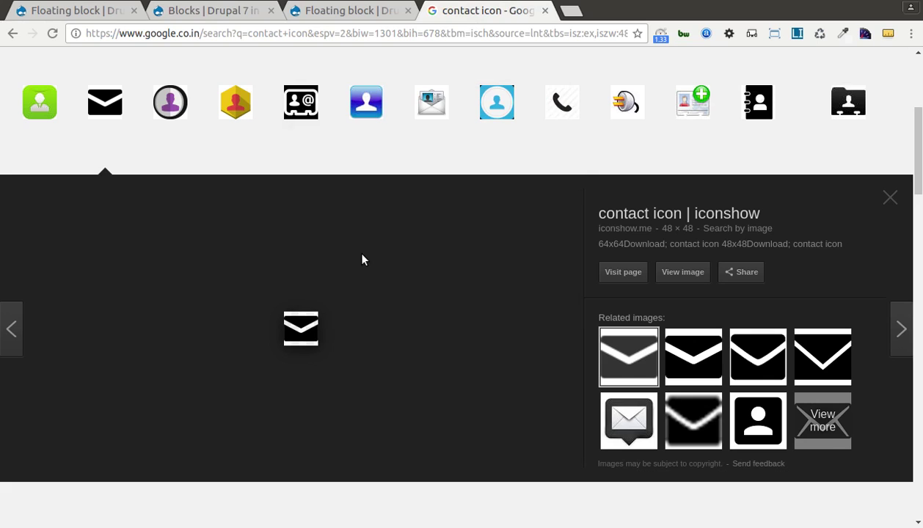
Step: Paste the copied icon address as the image URL and insert the envelope icon into the block body
click(347, 16)
click(210, 16)
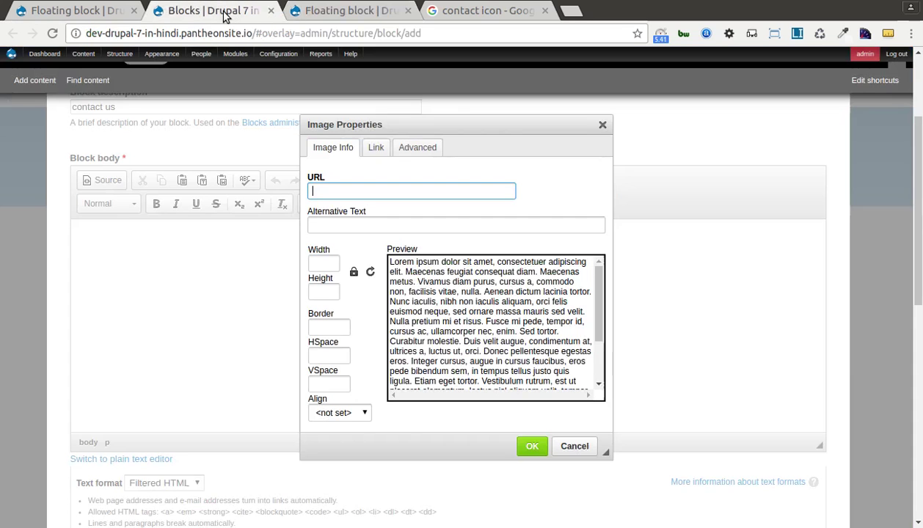
right_click(331, 192)
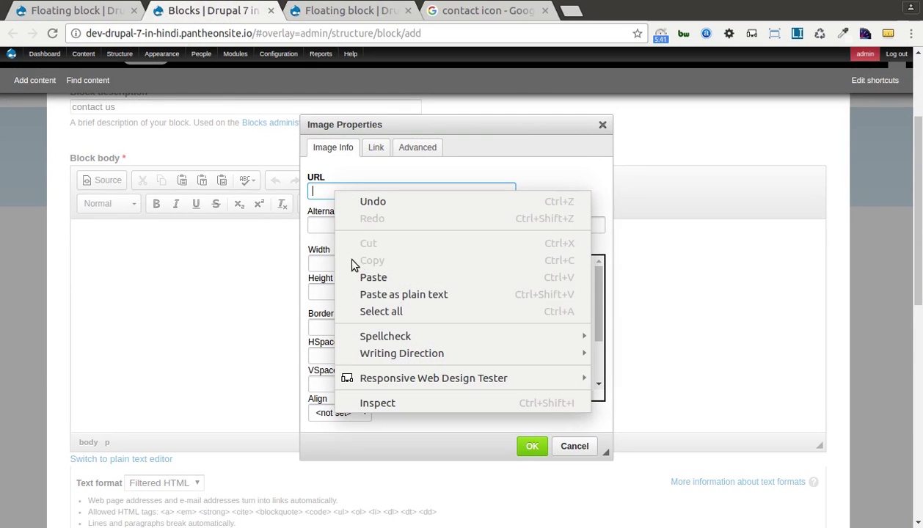
click(373, 278)
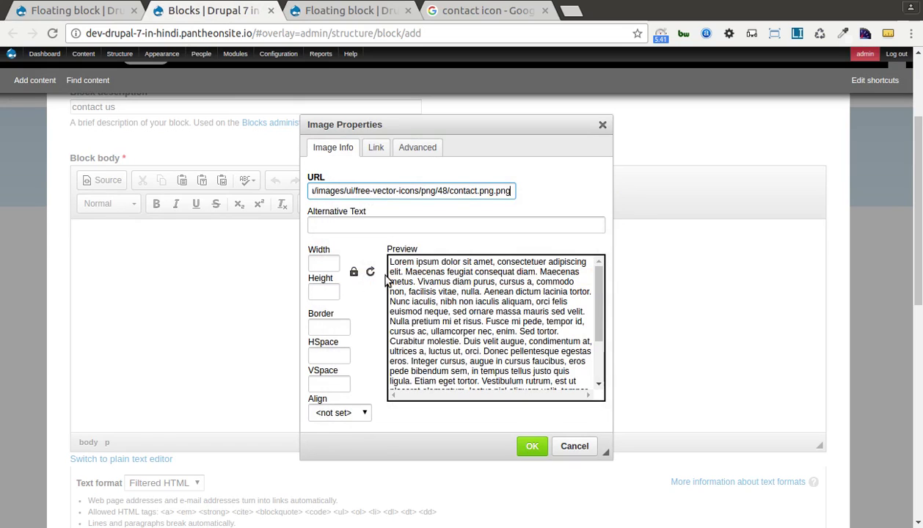
shift+click(399, 193)
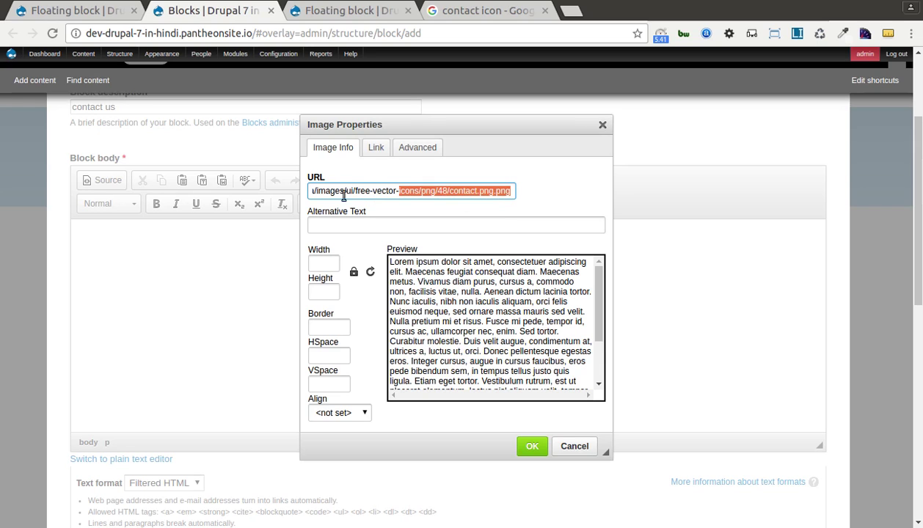
drag(373, 191, 317, 190)
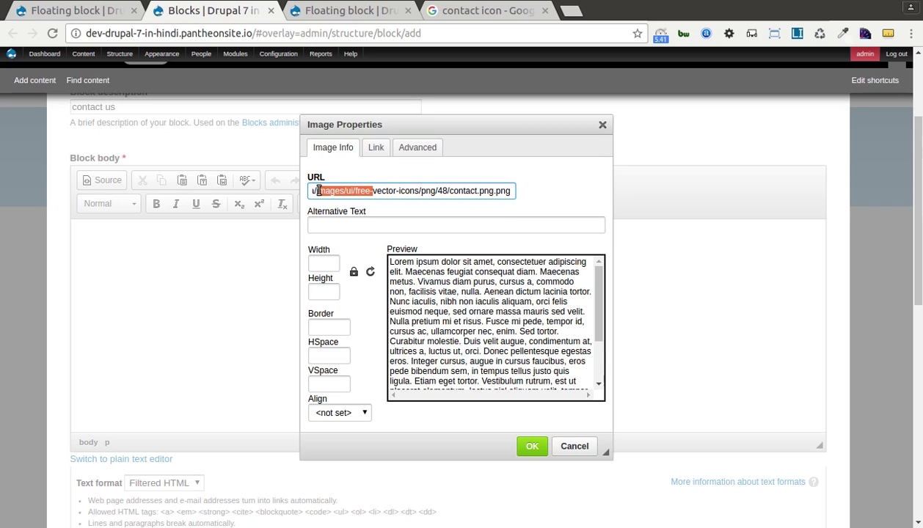
click(413, 227)
scroll(352, 344, down, 1)
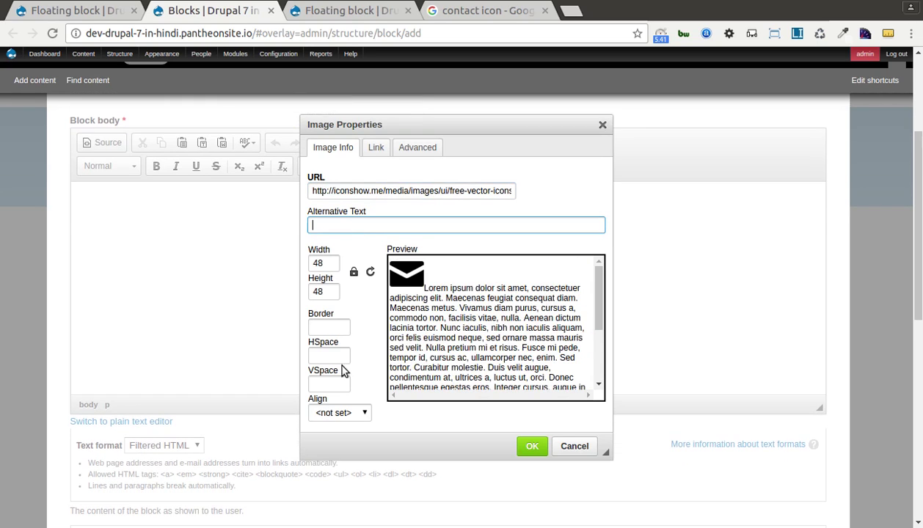
click(530, 445)
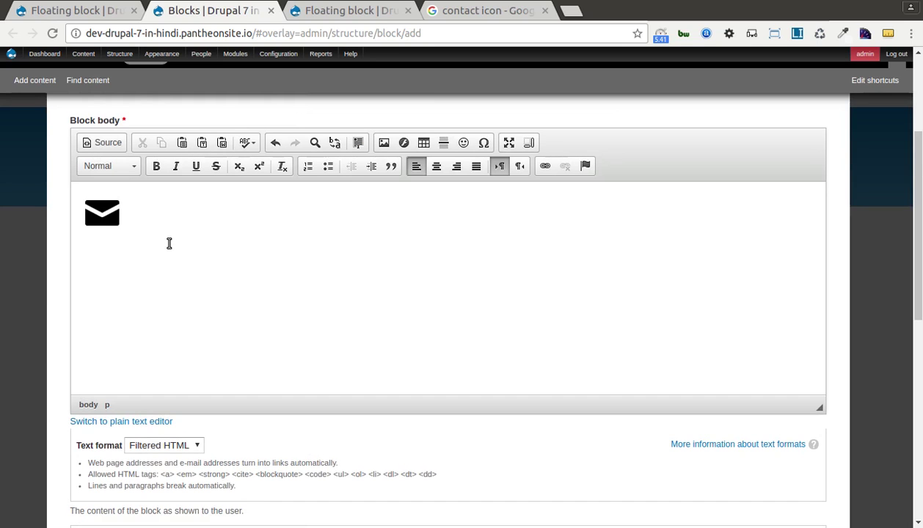
Step: Assign the block to the Sidebar second region of the default Bartik theme
scroll(135, 305, down, 5)
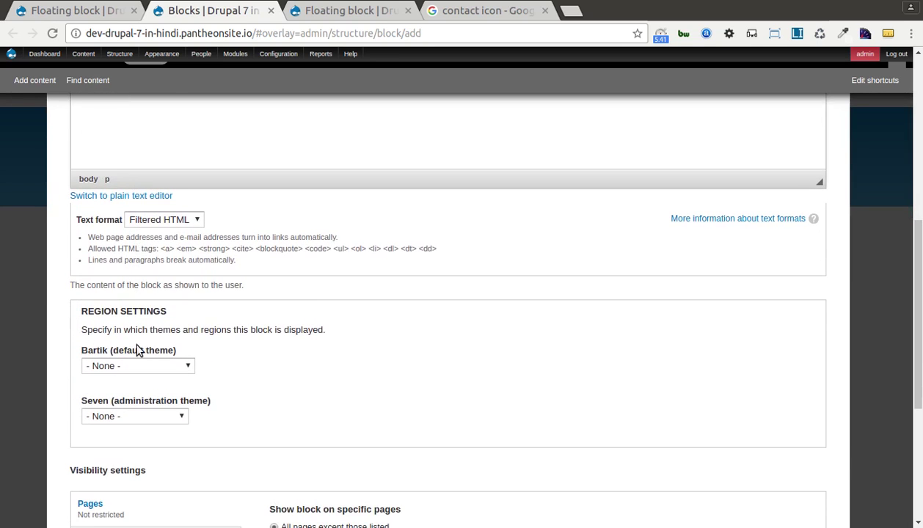
scroll(150, 240, down, 1)
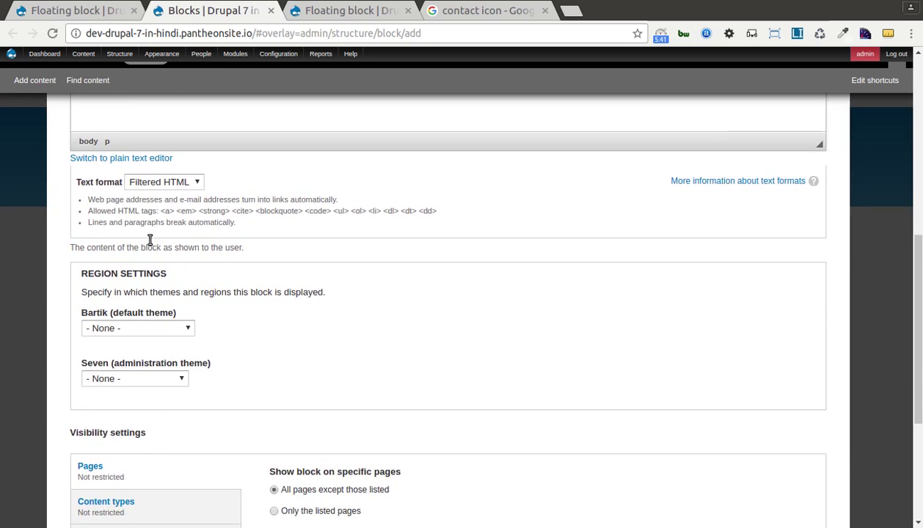
click(118, 326)
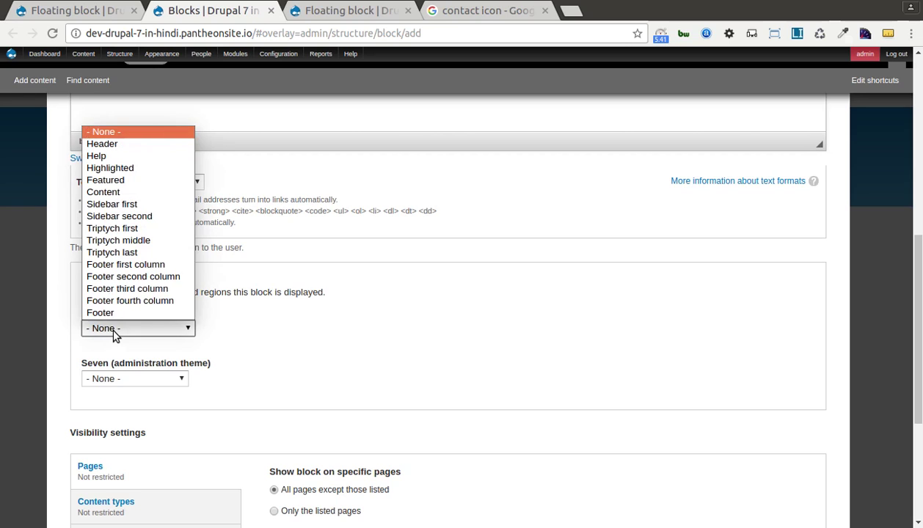
click(108, 217)
Step: Restrict the block's visibility to only the listed pages and list the path "about"
scroll(308, 311, down, 3)
scroll(313, 317, down, 2)
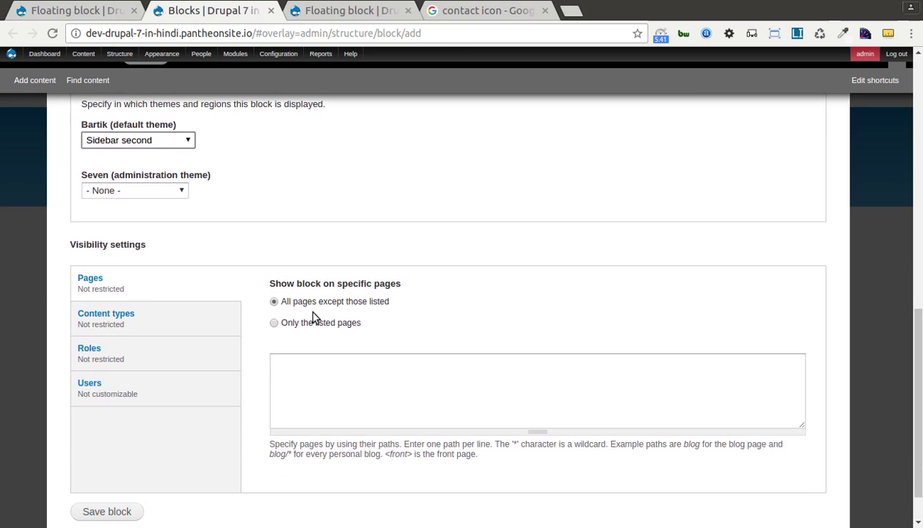
click(308, 326)
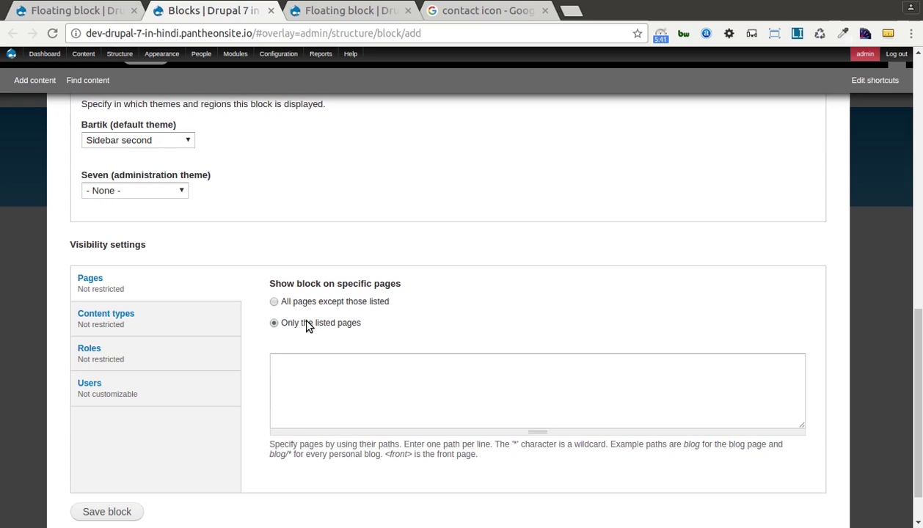
click(306, 376)
text(a)
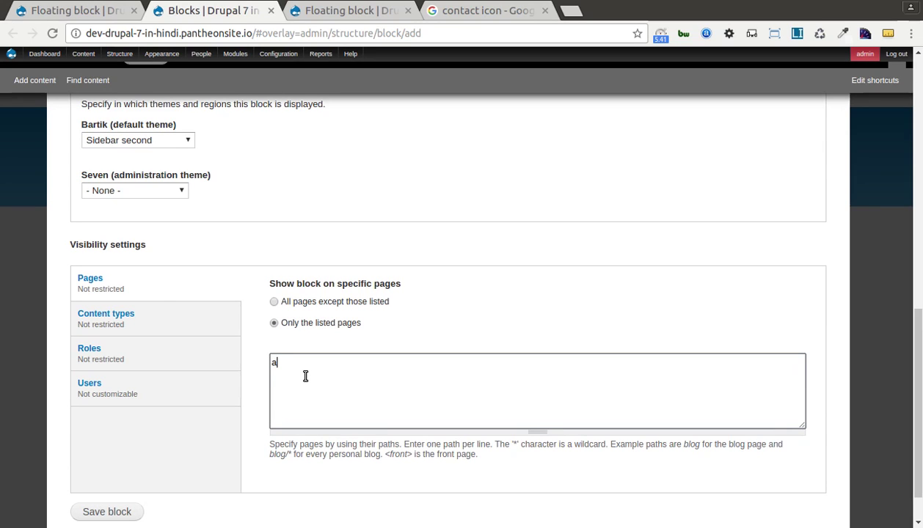
text(bout)
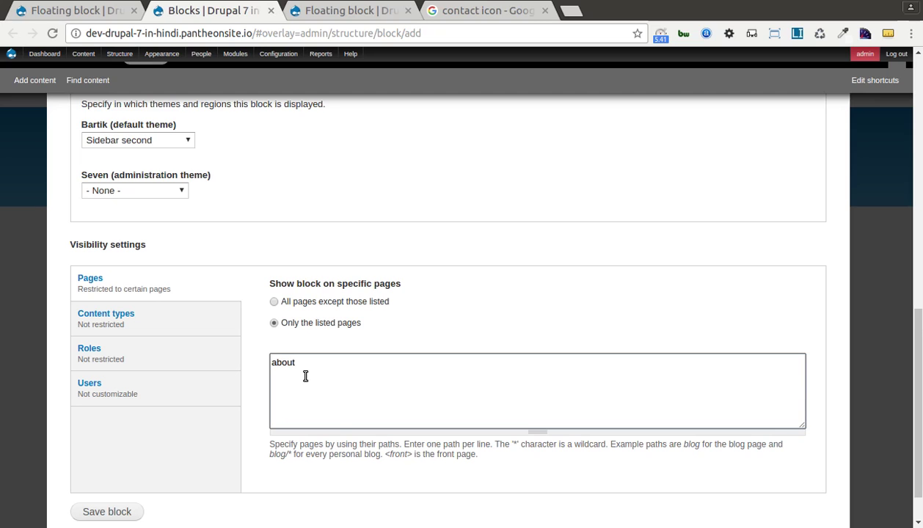
Step: Add <front>, copied from the help text, on a second line of the page list and save the block
scroll(306, 376, down, 1)
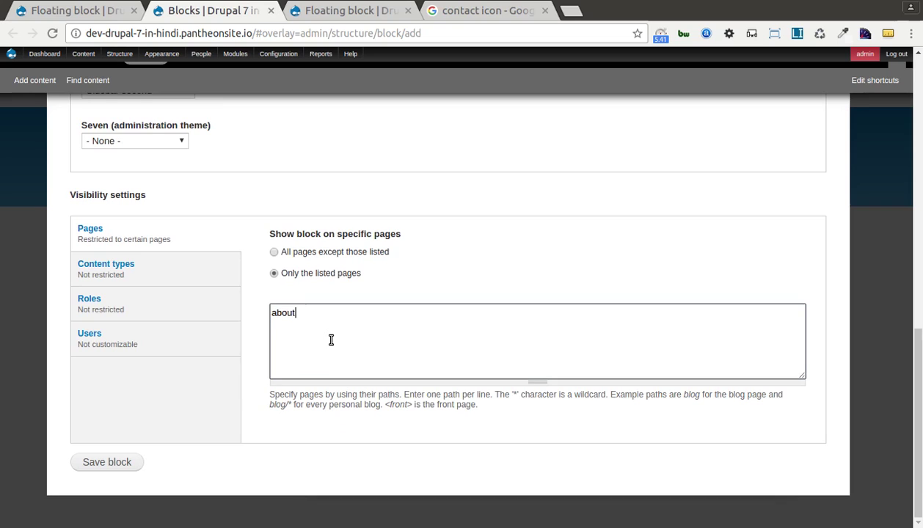
drag(385, 404, 410, 404)
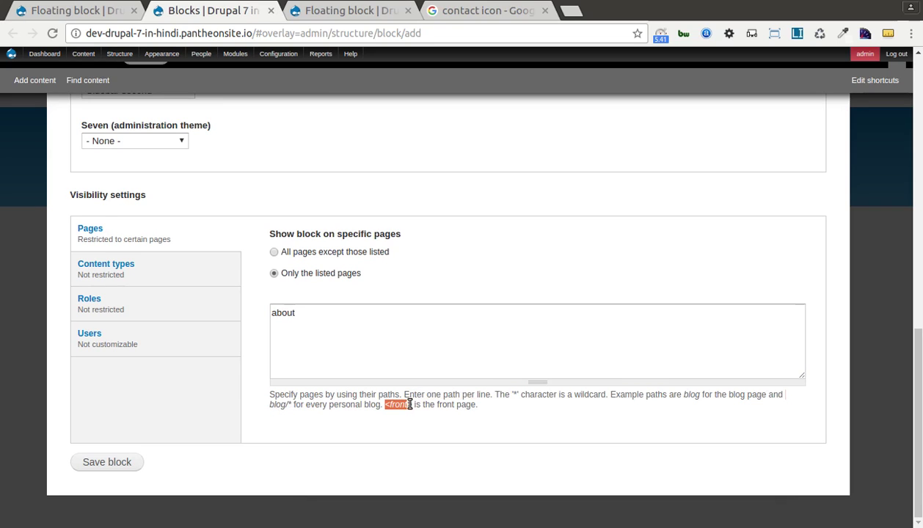
click(410, 405)
drag(384, 404, 414, 410)
key(ctrl+c)
click(366, 336)
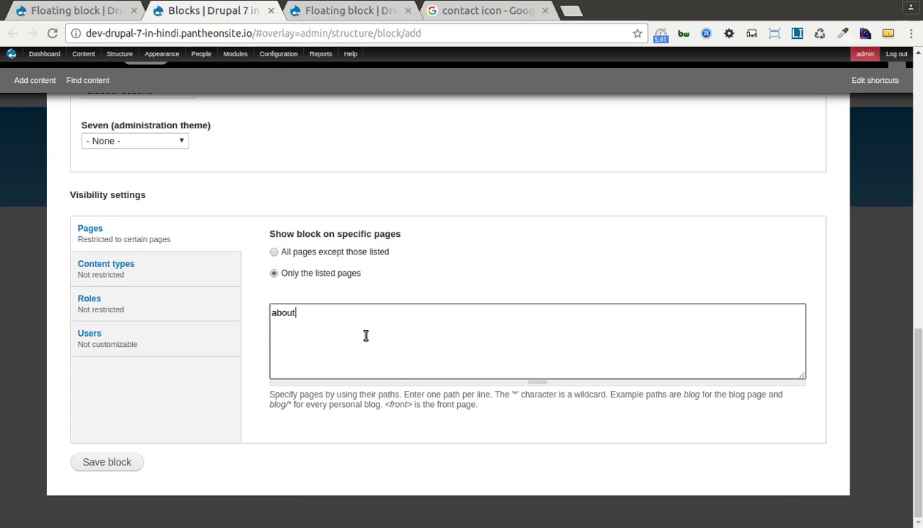
key(Return)
key(ctrl+v)
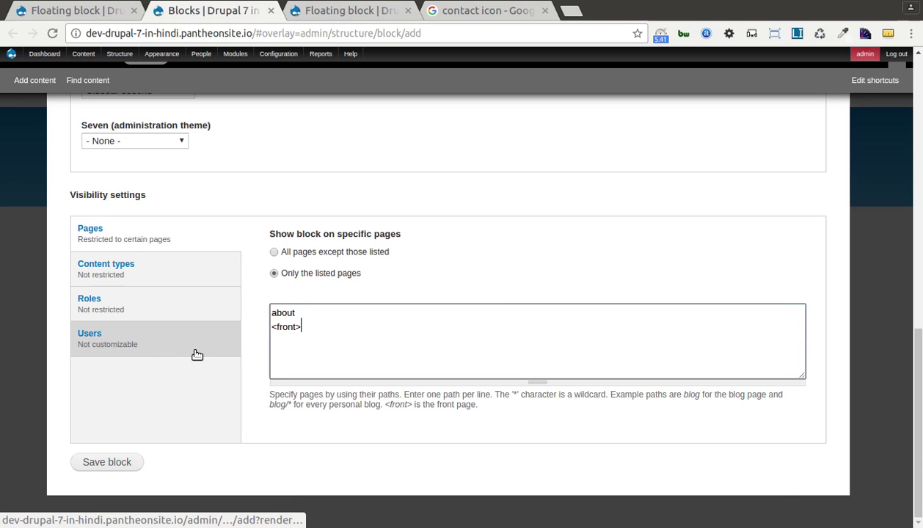
click(107, 463)
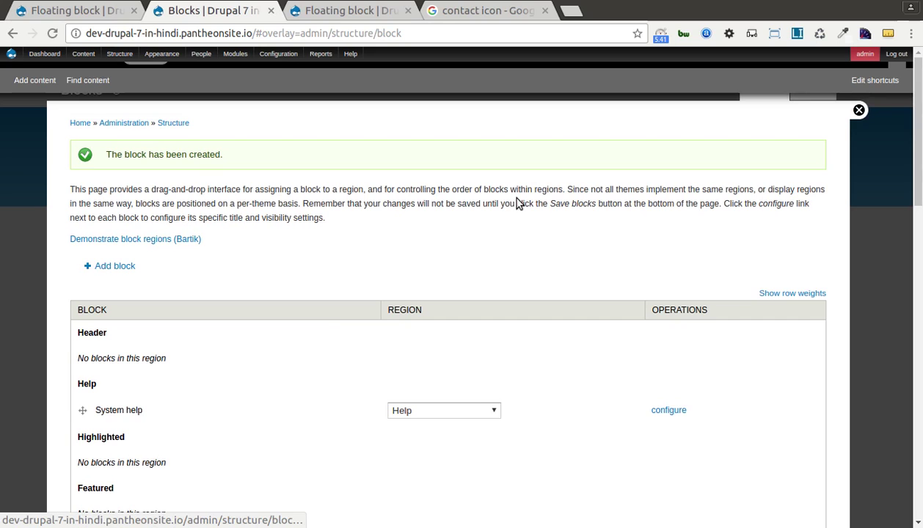
Step: Close the block administration and look through the full article "Proin eget tortor risus." for the new block
click(859, 111)
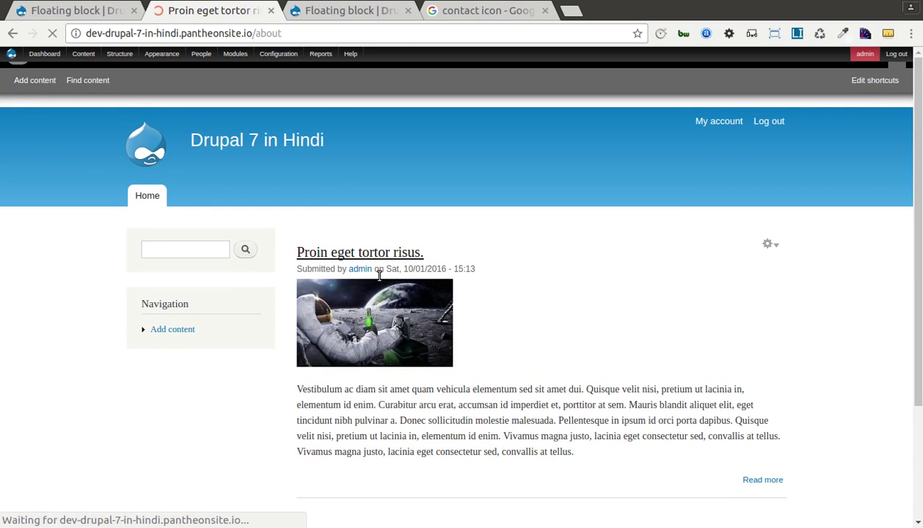
scroll(379, 276, down, 6)
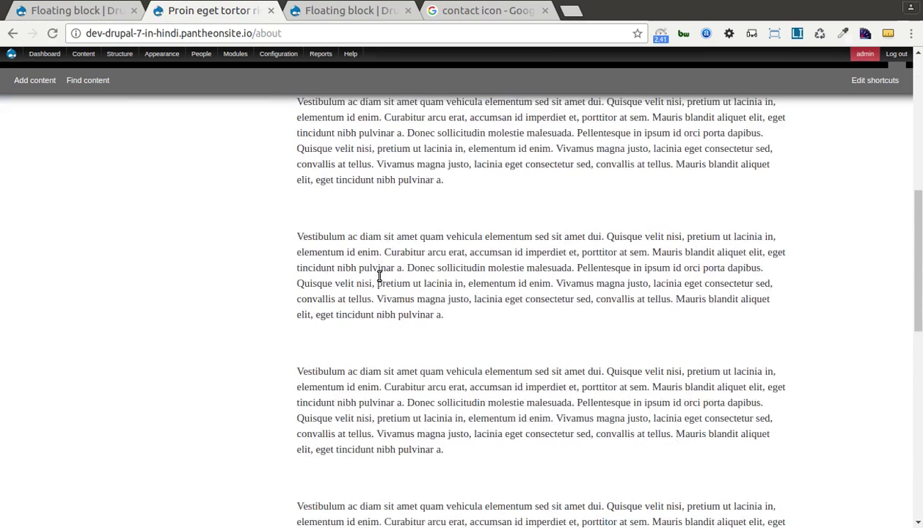
scroll(380, 276, up, 6)
Step: Open the configuration of the contact us block from the site's block list
mouse_move(119, 57)
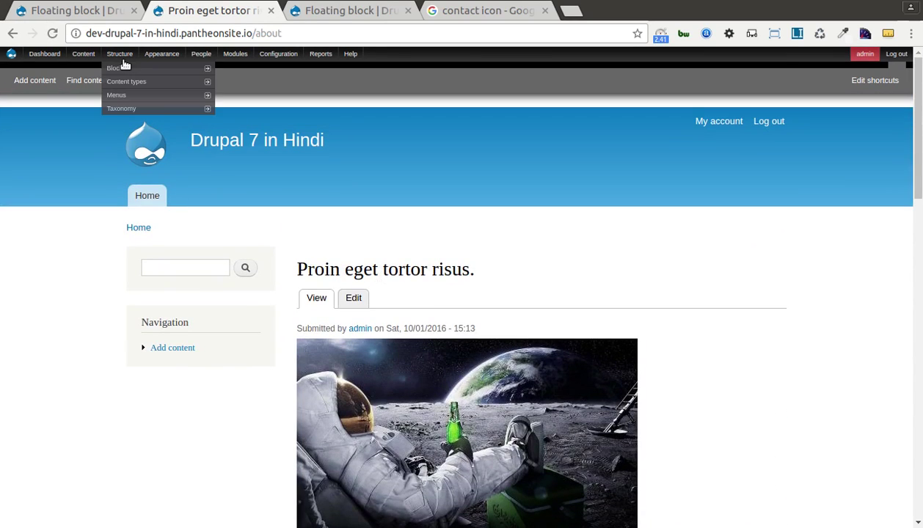
click(173, 70)
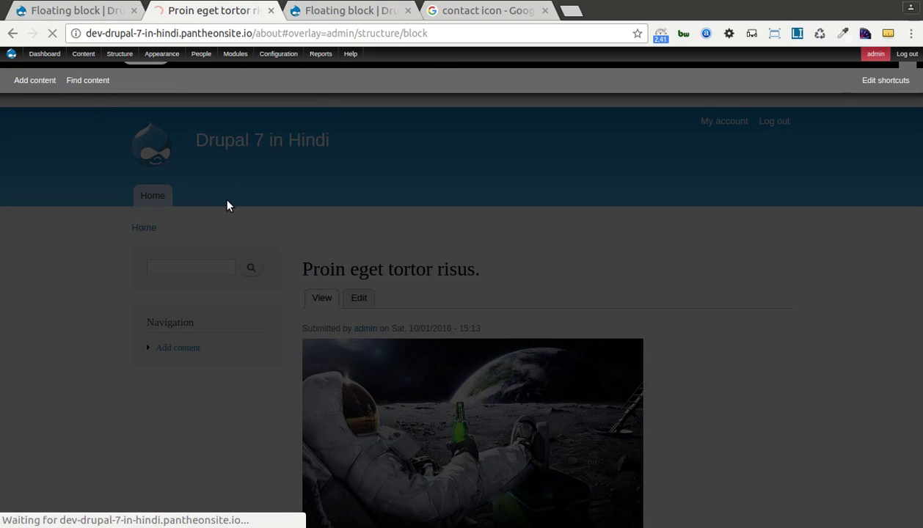
scroll(227, 205, down, 5)
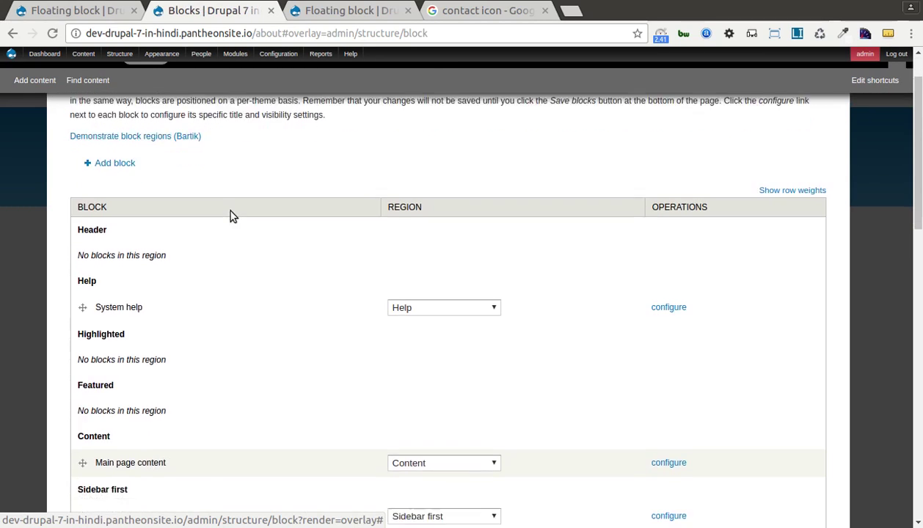
scroll(220, 258, down, 2)
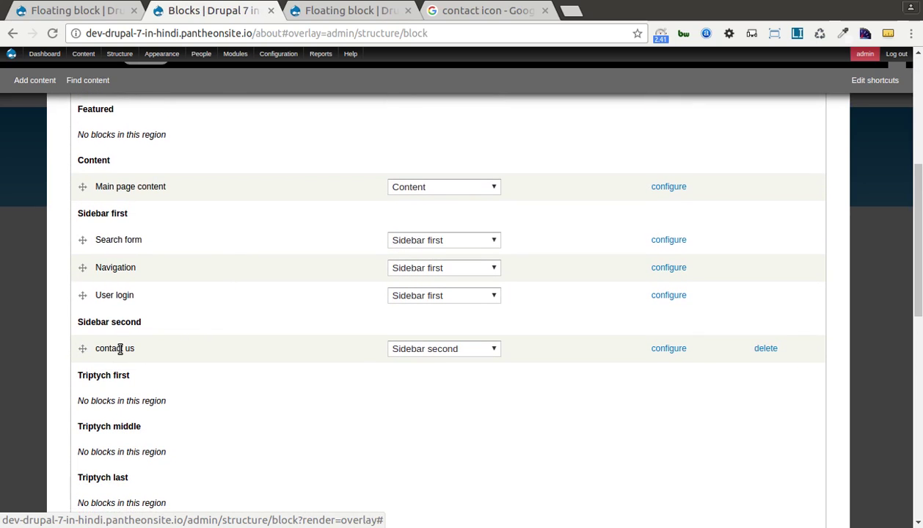
click(664, 349)
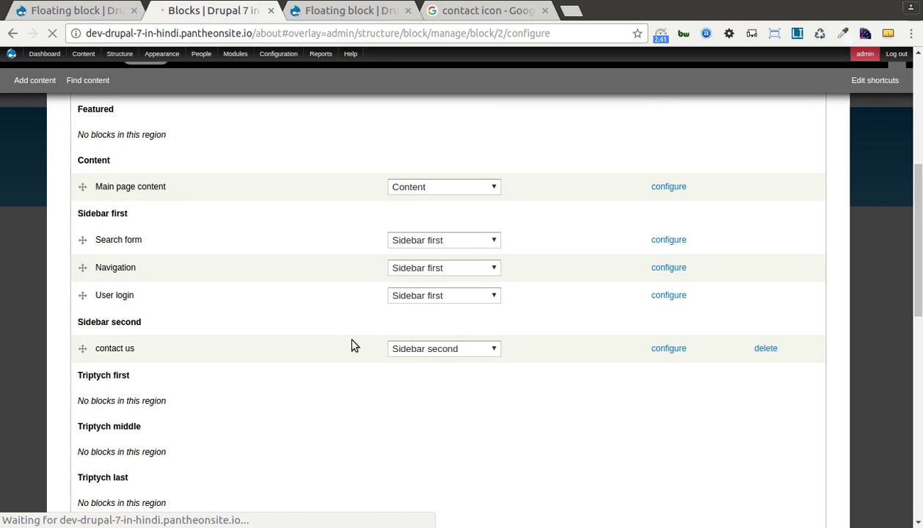
Step: Review the contact us block's body, text format, region and page visibility settings, and save the block
scroll(12, 293, down, 3)
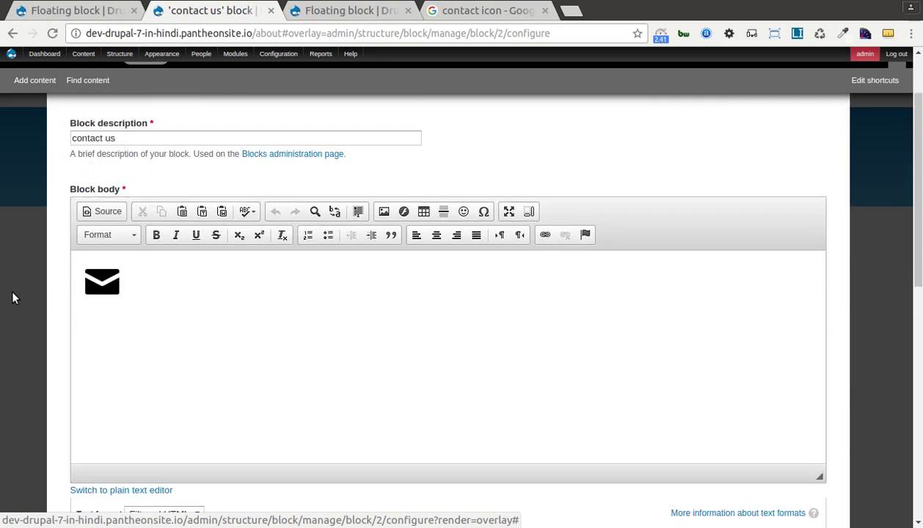
scroll(12, 298, down, 4)
click(178, 229)
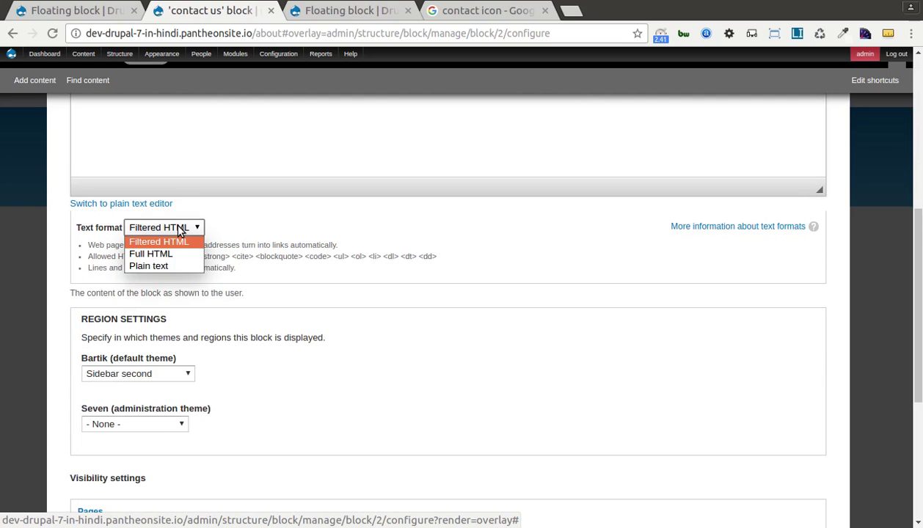
click(180, 232)
scroll(103, 378, down, 3)
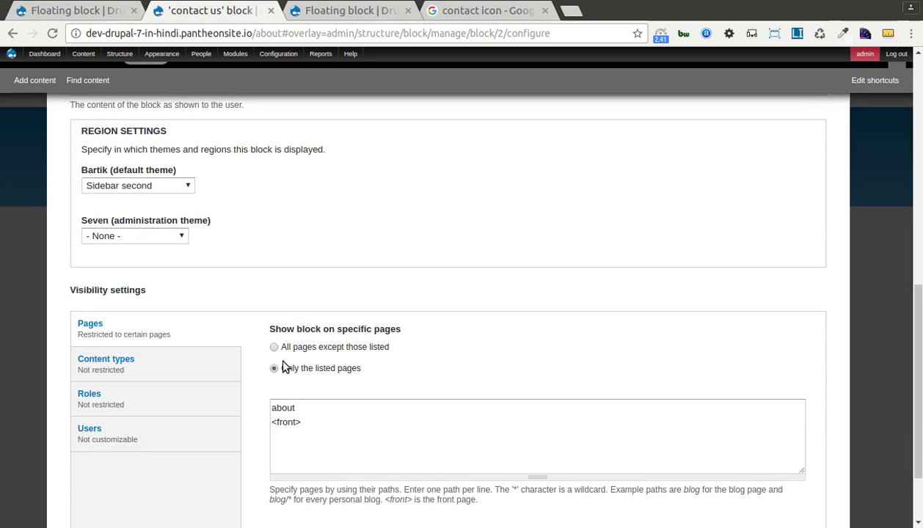
scroll(323, 394, down, 1)
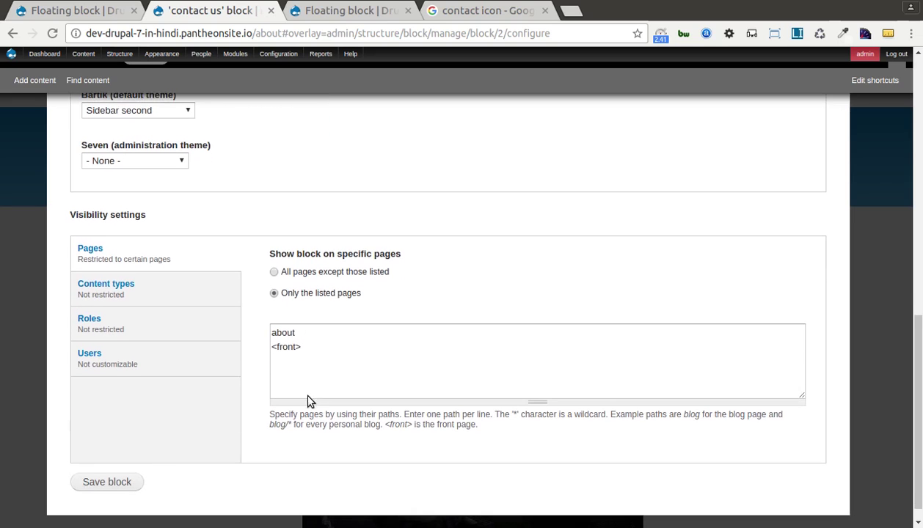
scroll(309, 396, down, 1)
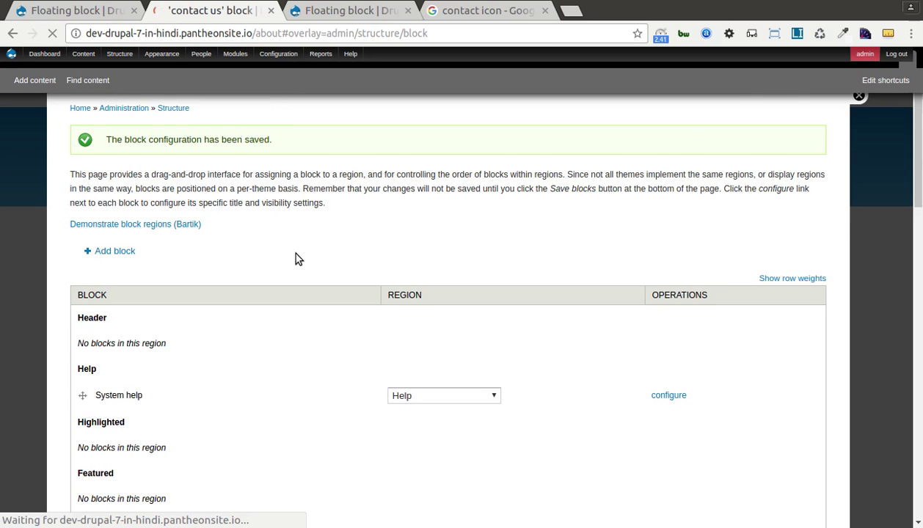
Step: Check the contact us block's placement in the block list, then close the list and look through the article page for the block
scroll(309, 262, down, 6)
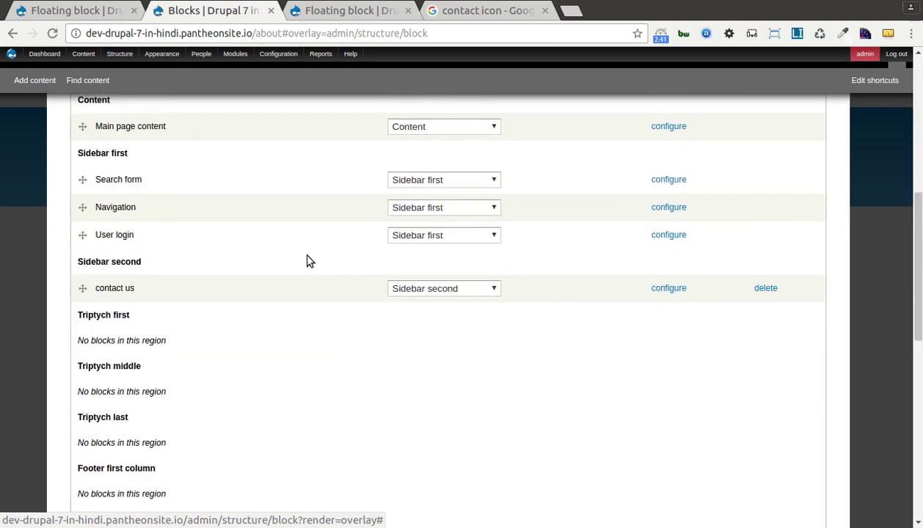
scroll(622, 186, up, 6)
click(857, 111)
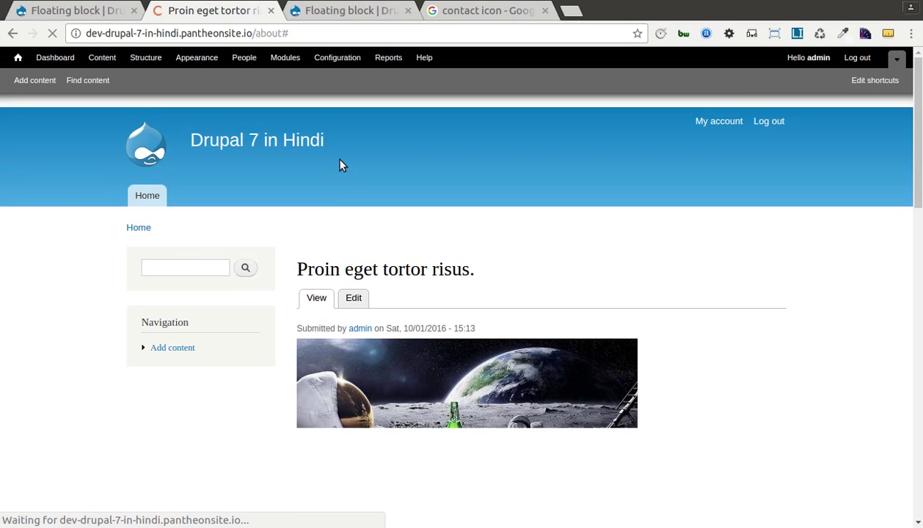
scroll(334, 250, down, 7)
scroll(332, 250, down, 10)
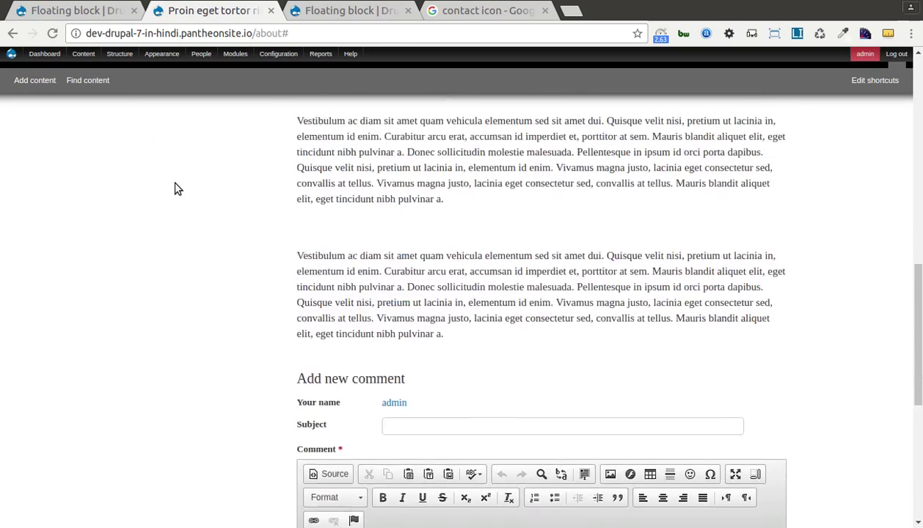
scroll(177, 188, up, 10)
Step: Flush the site's caches while on the "Proin eget tortor risus." article page
mouse_move(11, 54)
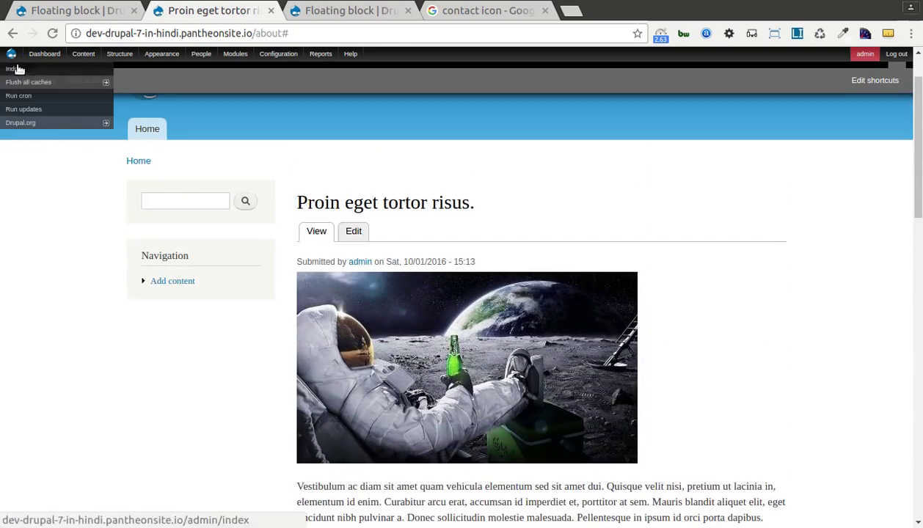
mouse_move(19, 77)
click(121, 95)
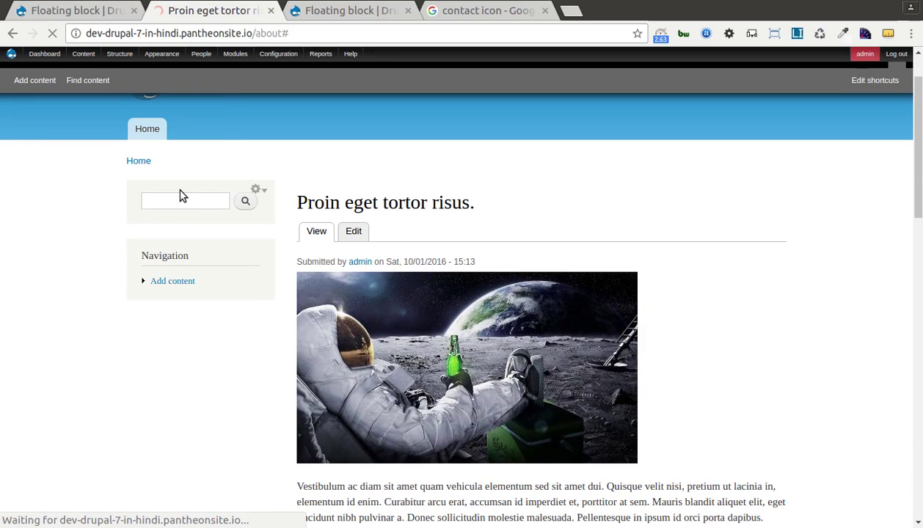